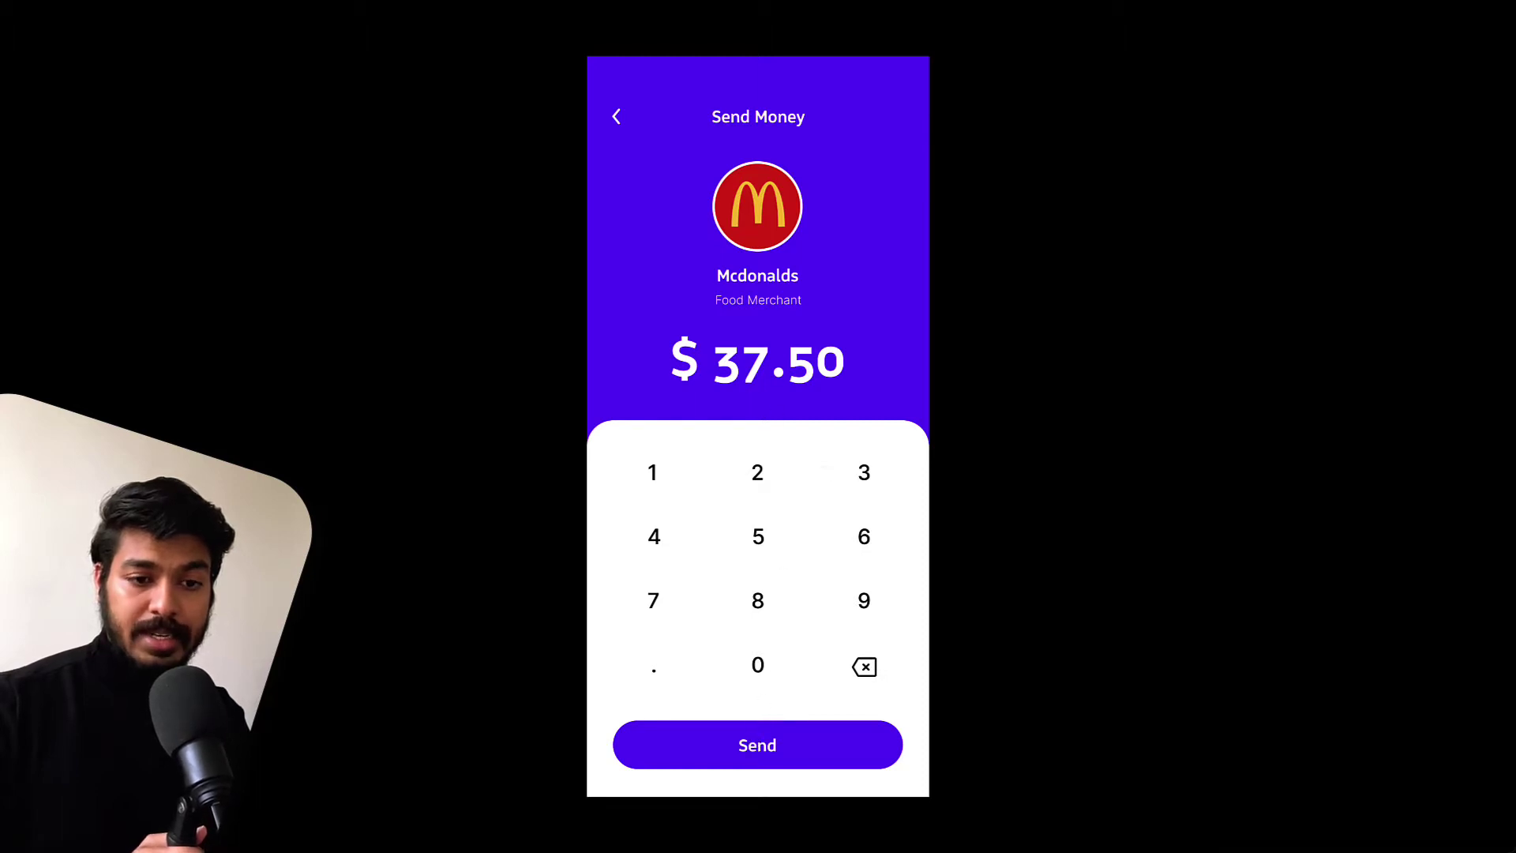
Step: Advance the prototype from Send to Payment Success, then present the iPhone 14 - 3 bell screen
{"action": "left_click", "coordinate": [753, 740]}
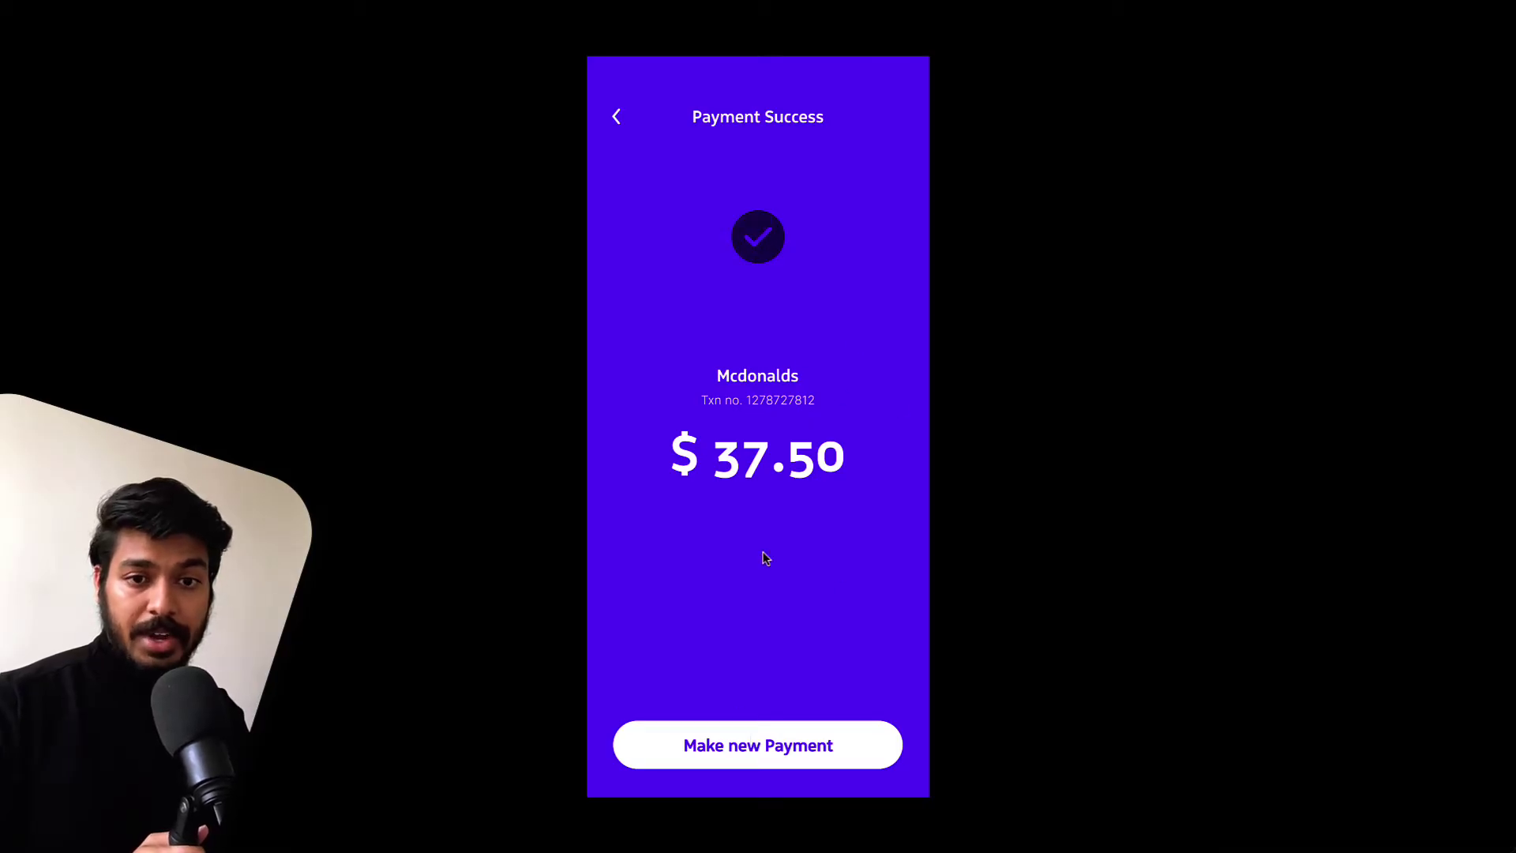
{"action": "key", "text": "Escape"}
{"action": "left_click", "coordinate": [626, 524]}
{"action": "key", "text": "ctrl+alt+Return"}
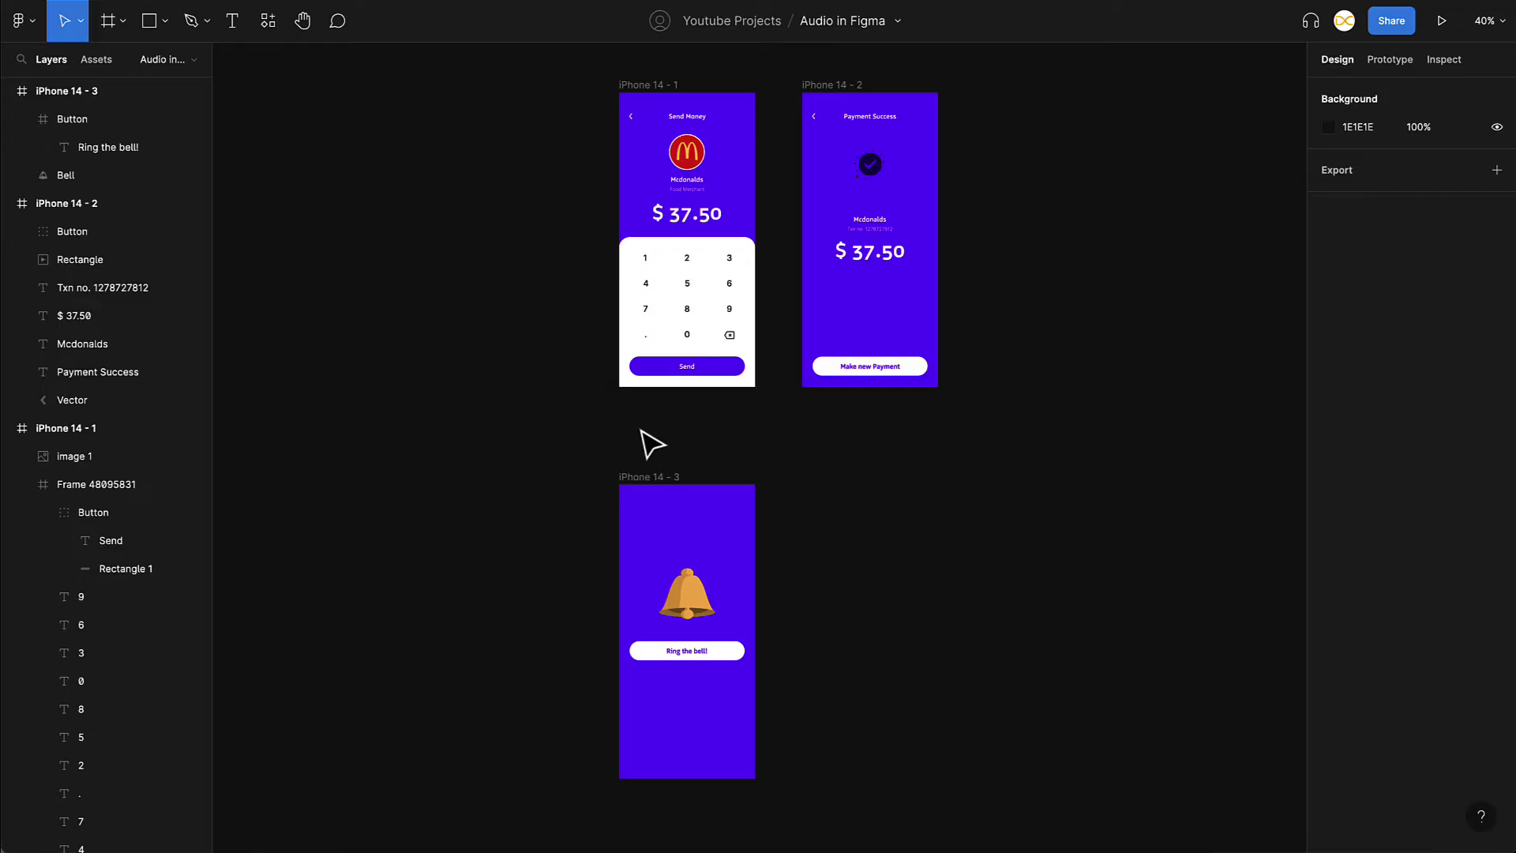
Step: Switch to Chrome showing FreeConvert's MP3 to MP4 converter page
{"action": "left_click", "coordinate": [668, 839]}
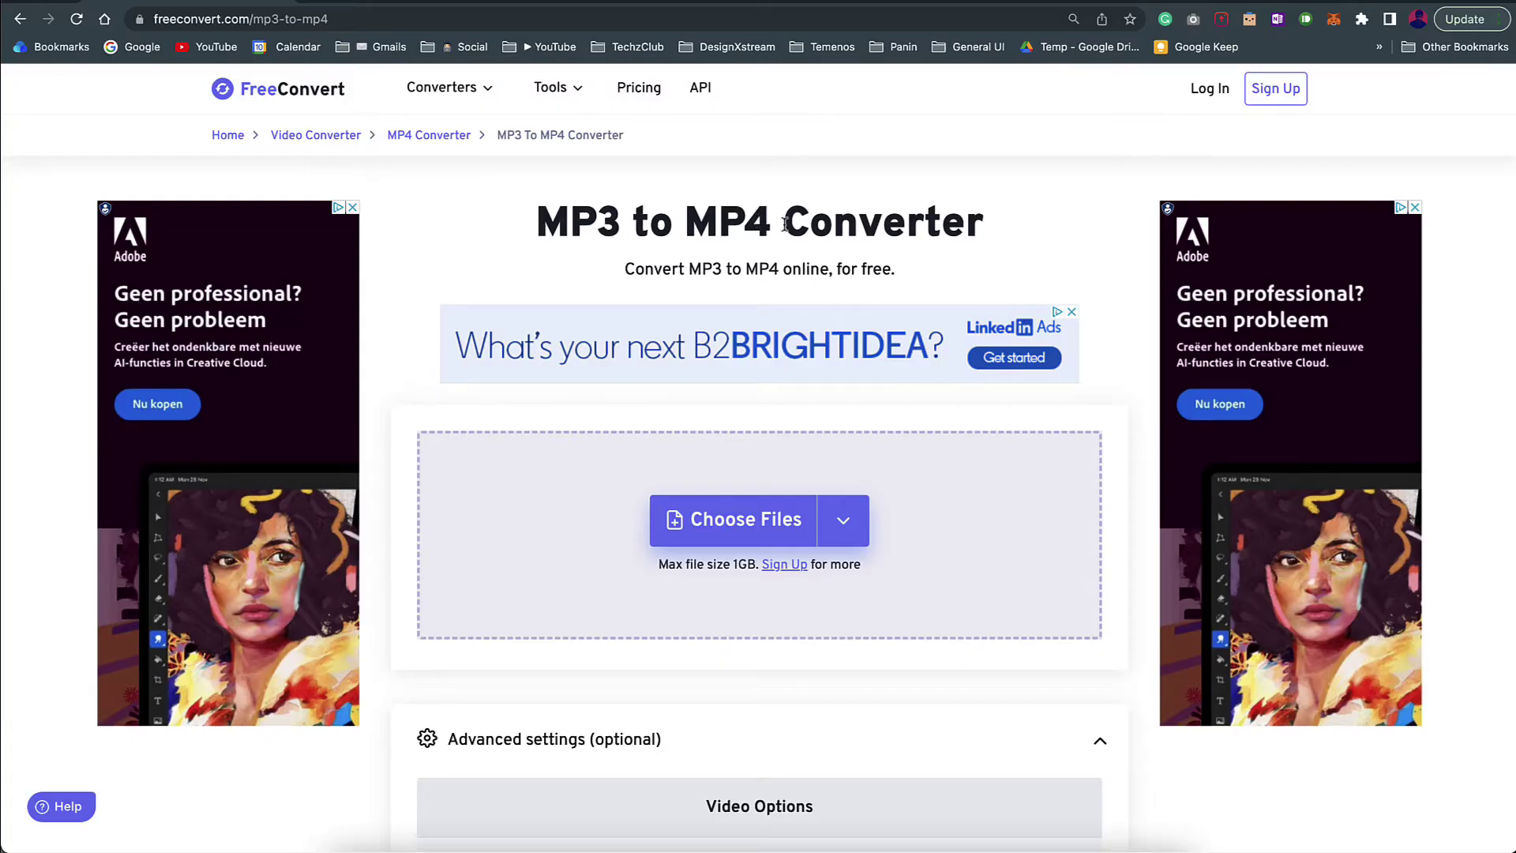
Step: Switch back to the Figma file with the three phone screens
{"action": "left_click", "coordinate": [810, 841]}
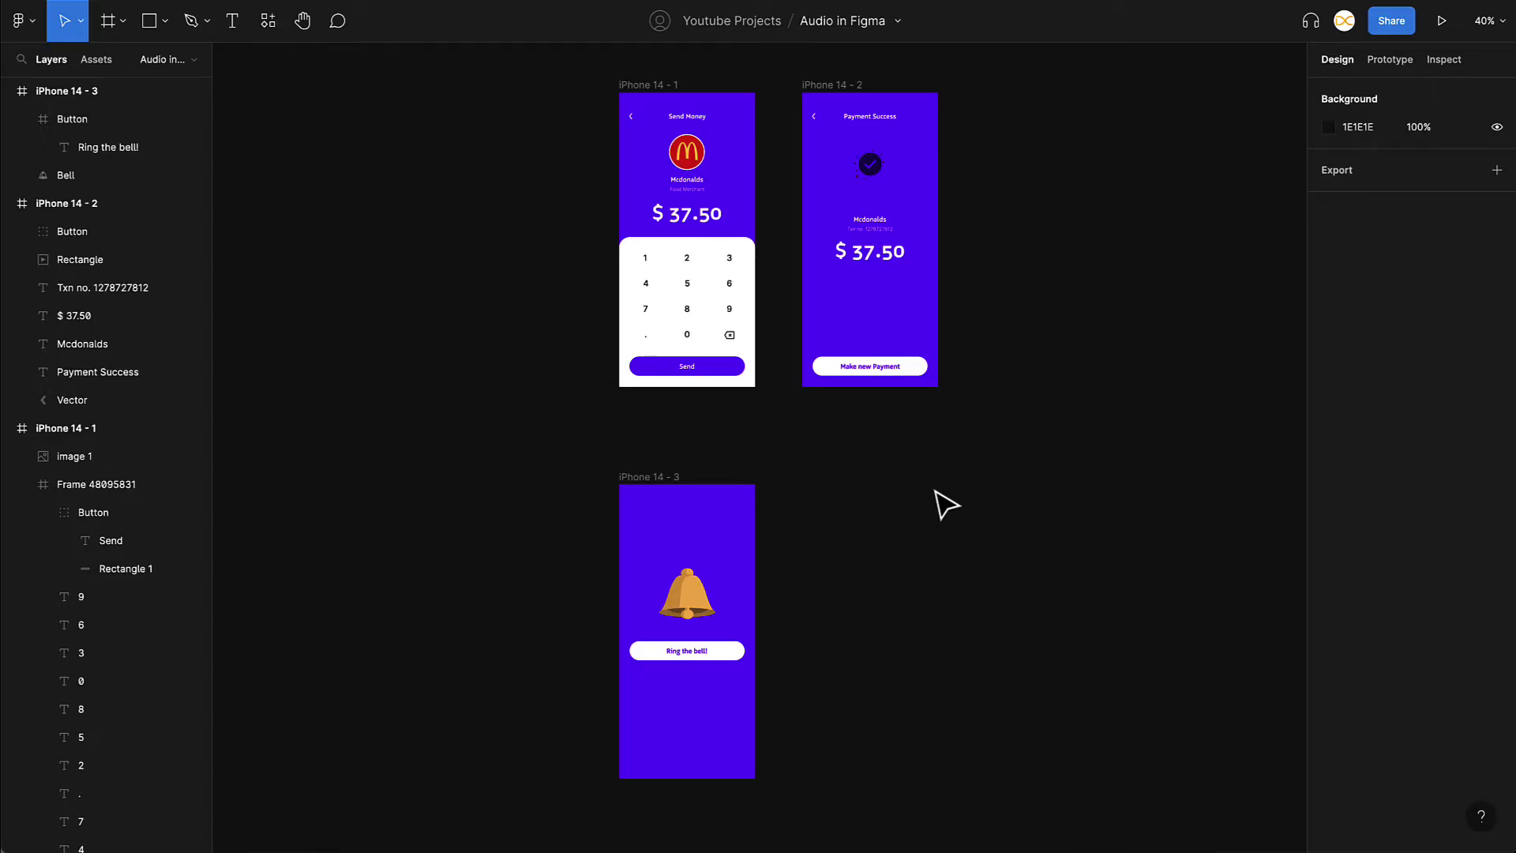
Step: Preview GPay_Sound.mp4 from the Desktop in Quick Look, then drag it onto the Figma canvas
{"action": "left_click", "coordinate": [350, 847]}
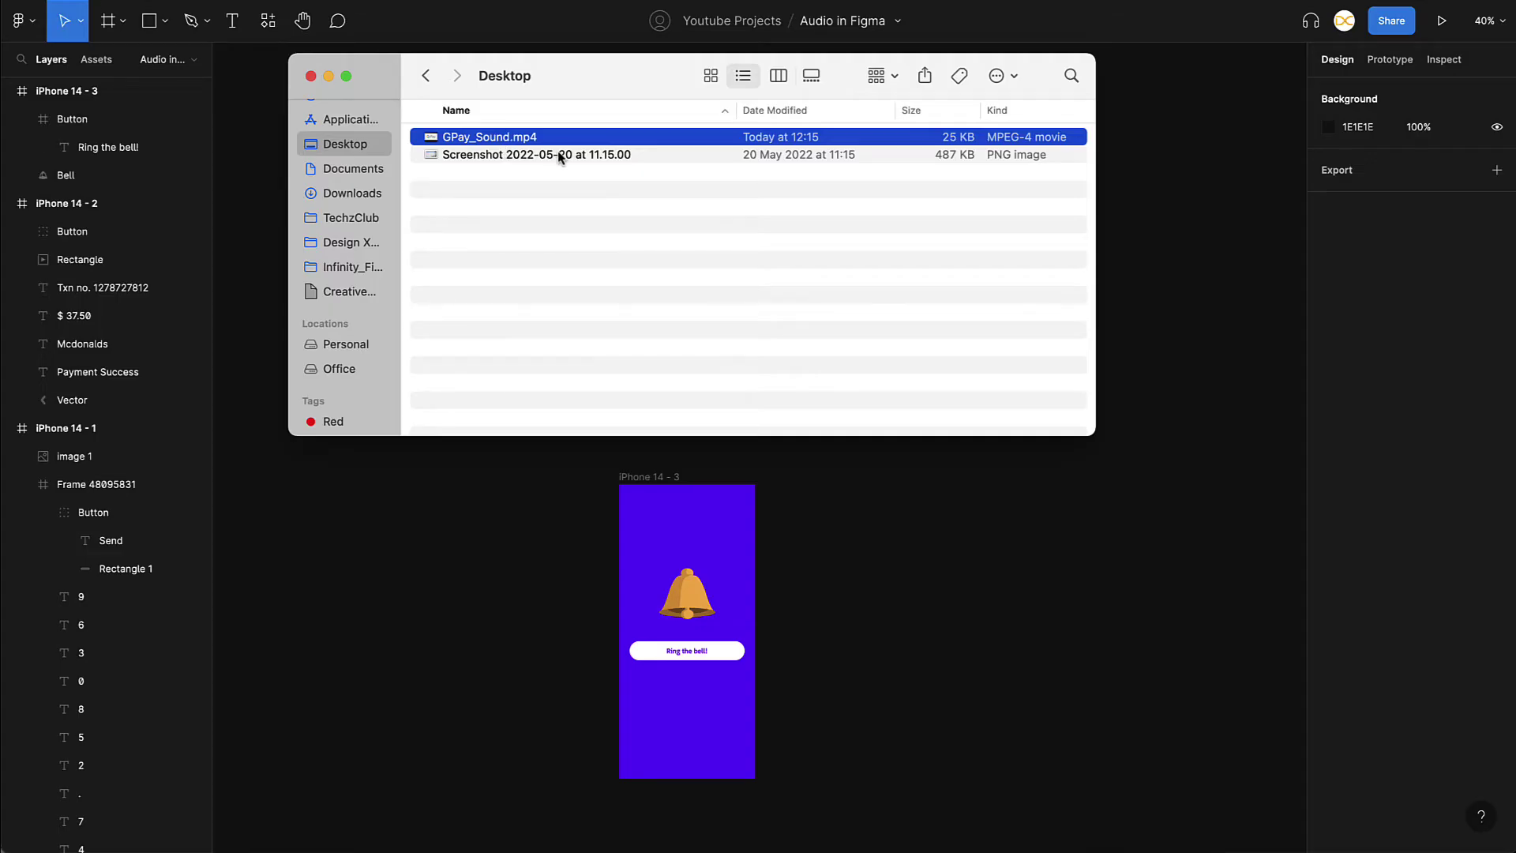
{"action": "key", "text": "space"}
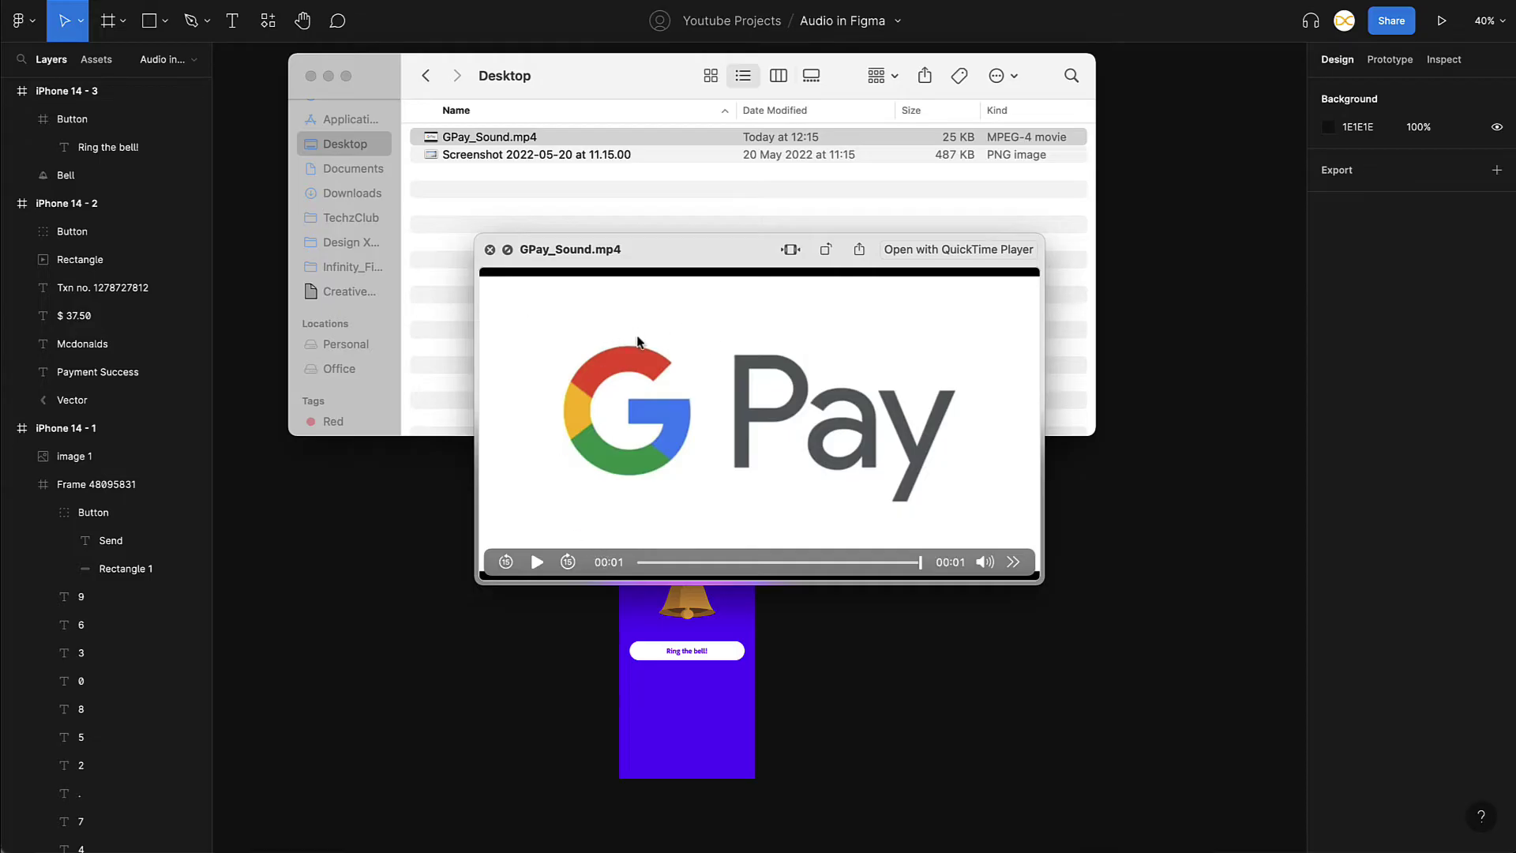
{"action": "left_click", "coordinate": [490, 250]}
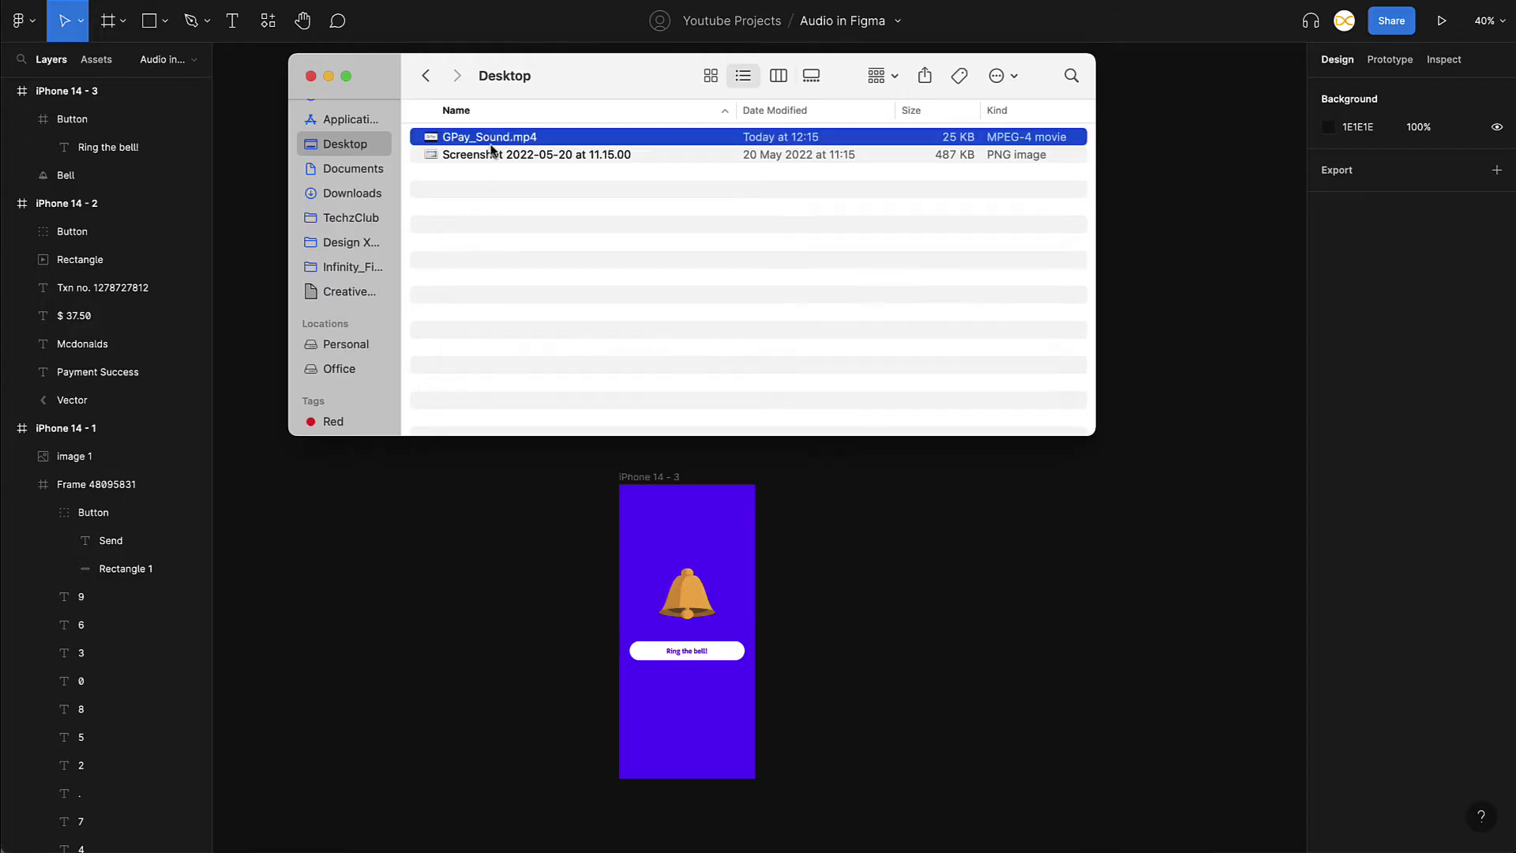
{"action": "left_click_drag", "start_coordinate": [468, 140], "coordinate": [460, 585]}
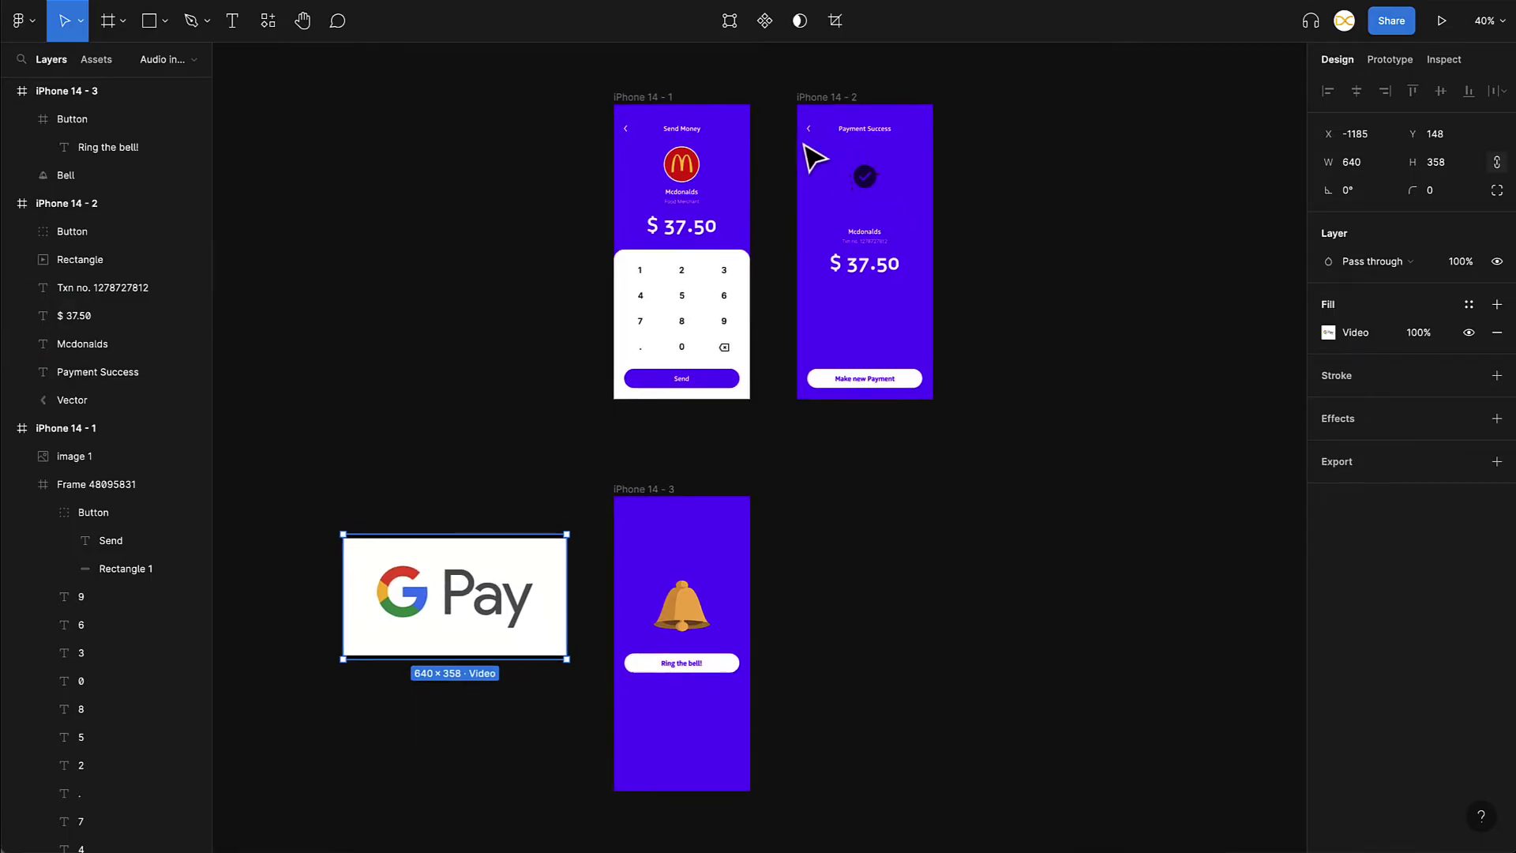
Step: Move the GPay_Sound video into iPhone 14 - 2 and resize it to 118×66 above the check mark
{"action": "scroll", "coordinate": [812, 152], "scroll_direction": "up", "scroll_amount": 1}
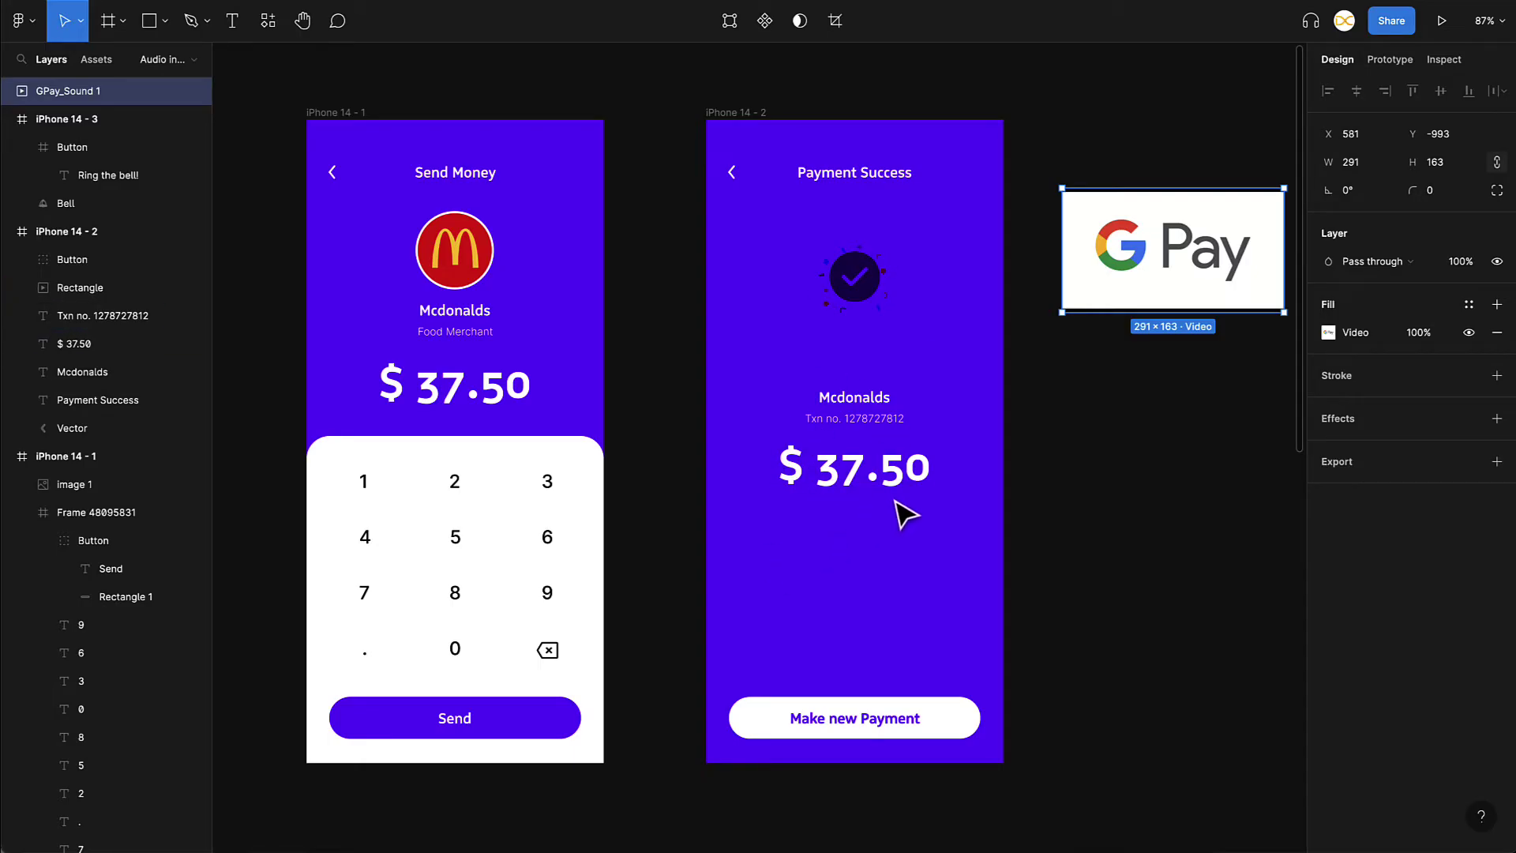
{"action": "left_click_drag", "start_coordinate": [1194, 264], "coordinate": [896, 349]}
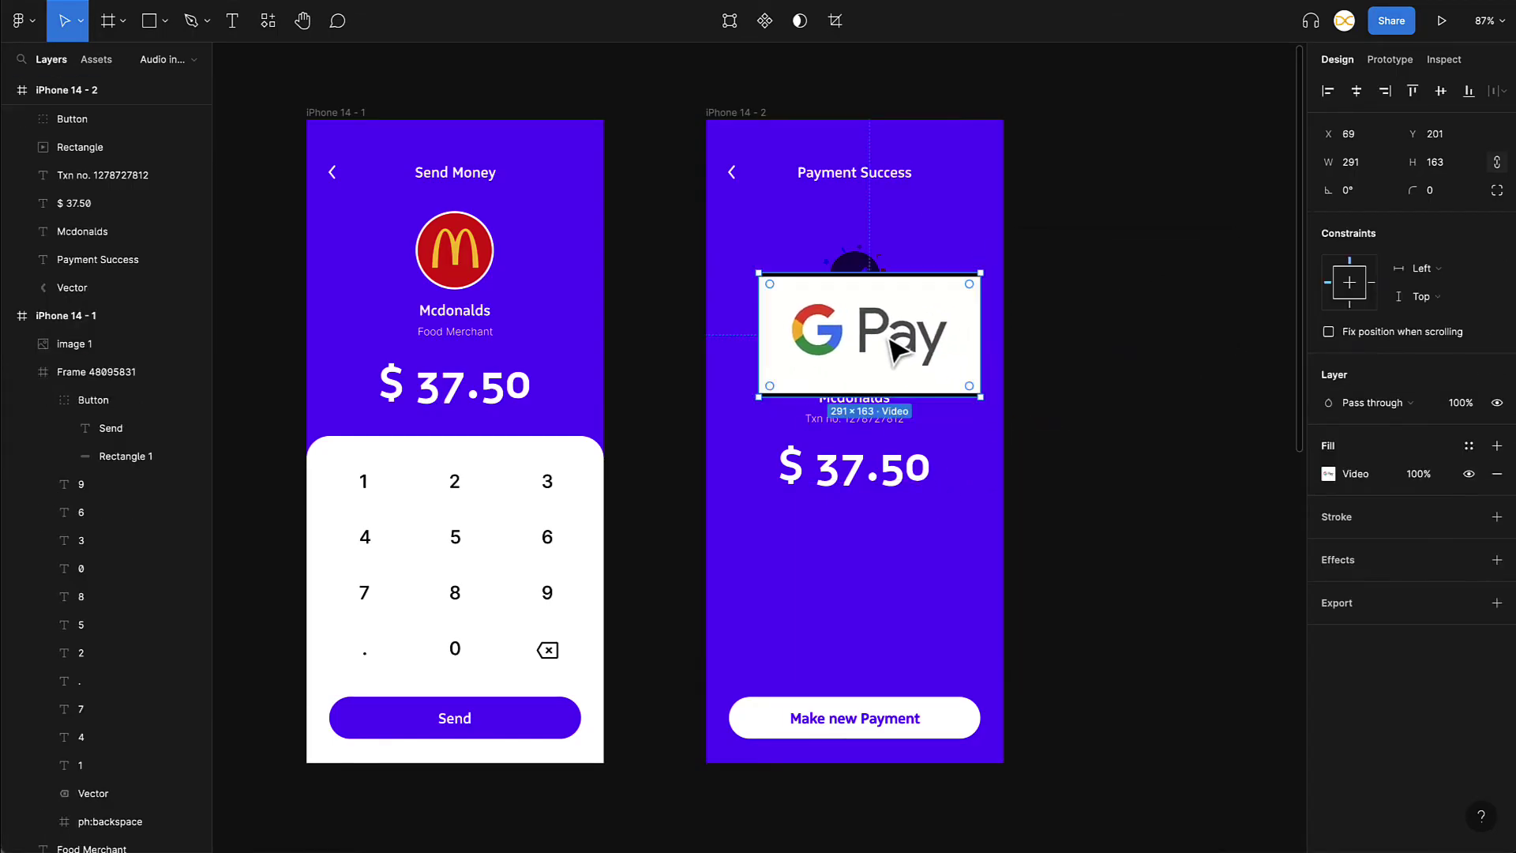
{"action": "left_click_drag", "start_coordinate": [759, 394], "coordinate": [879, 237]}
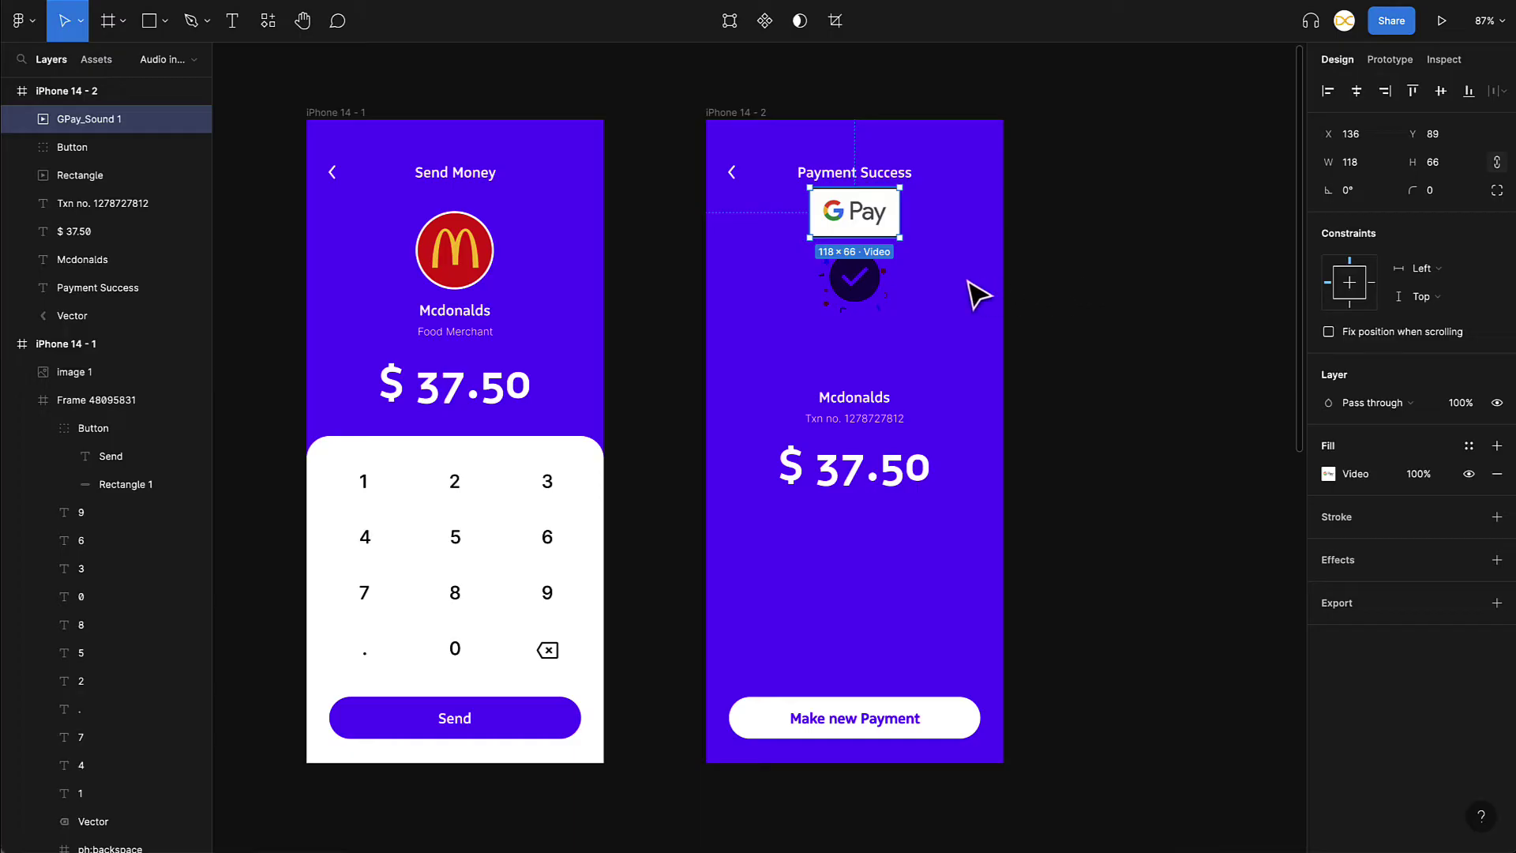
{"action": "left_click", "coordinate": [336, 113]}
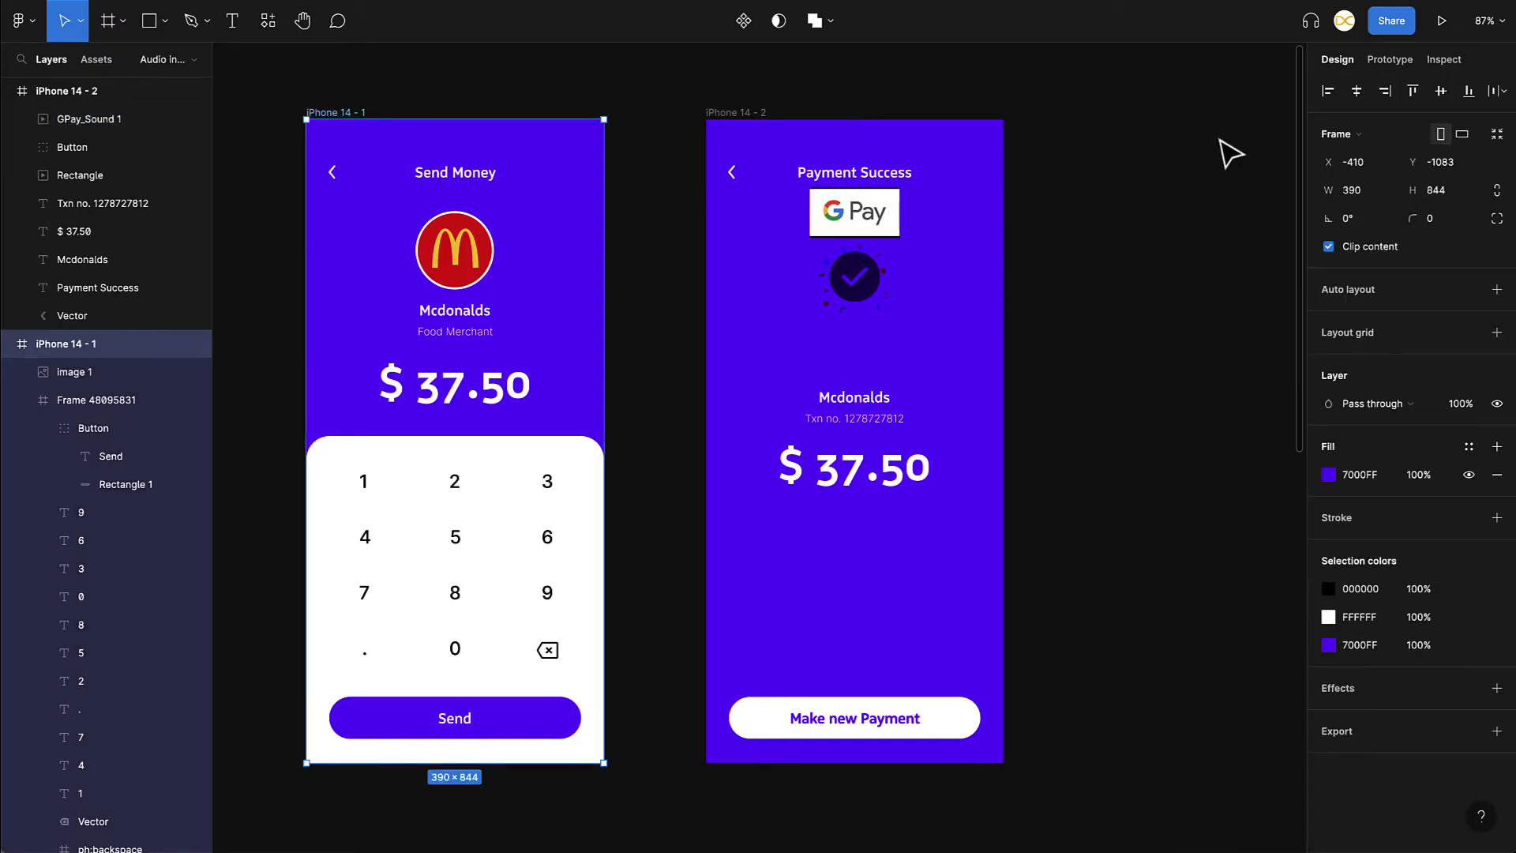
Step: Link the Send button on click to the iPhone 14 - 2 Payment Success screen and present Flow 1
{"action": "left_click", "coordinate": [1390, 59]}
{"action": "left_click", "coordinate": [565, 724]}
{"action": "left_click_drag", "start_coordinate": [580, 717], "coordinate": [727, 492]}
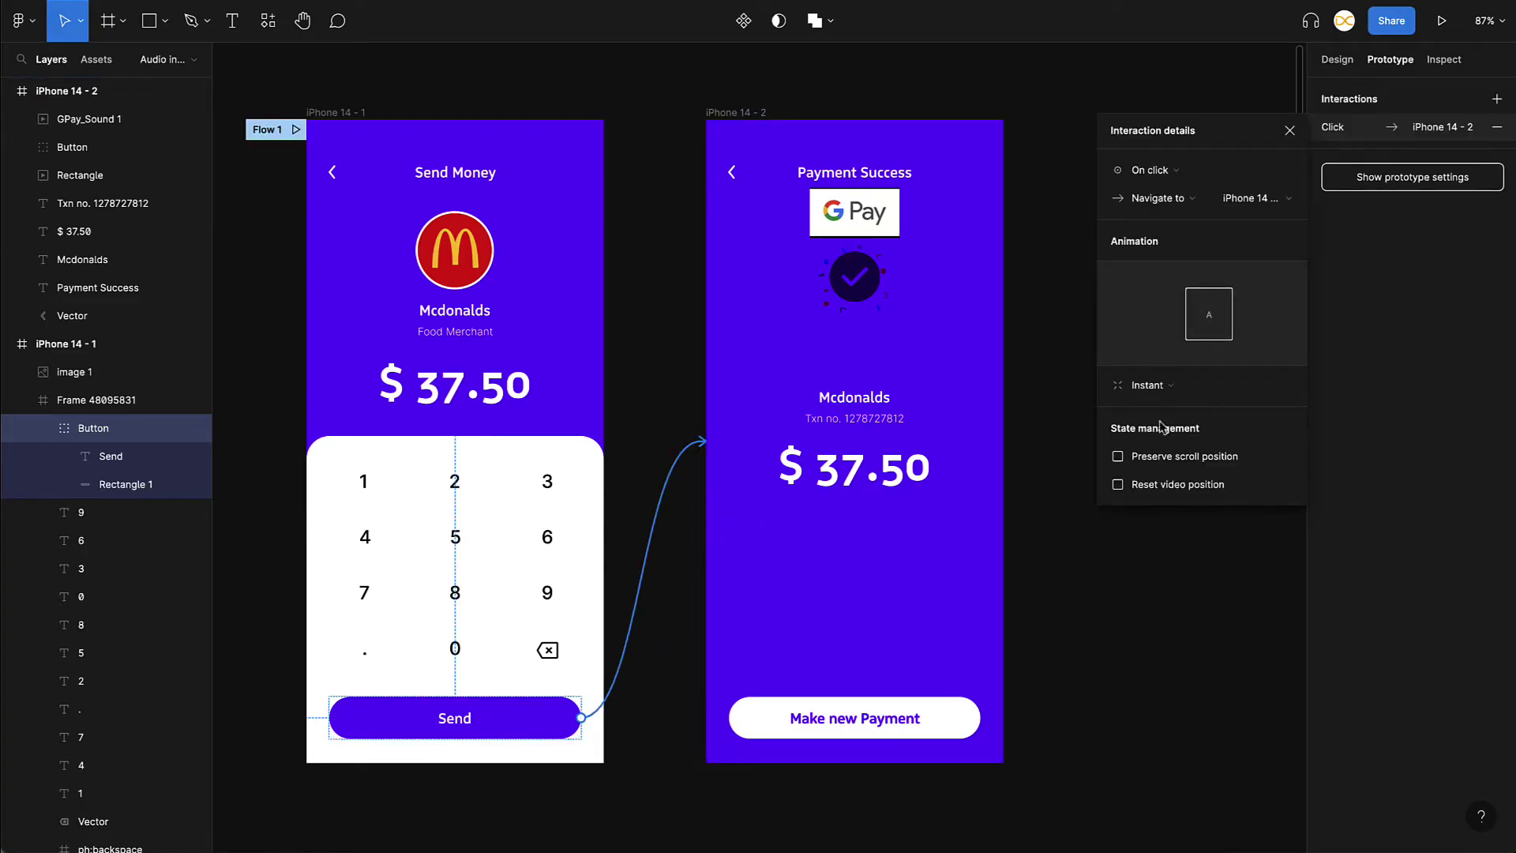
{"action": "left_click", "coordinate": [1076, 406]}
{"action": "left_click", "coordinate": [297, 132]}
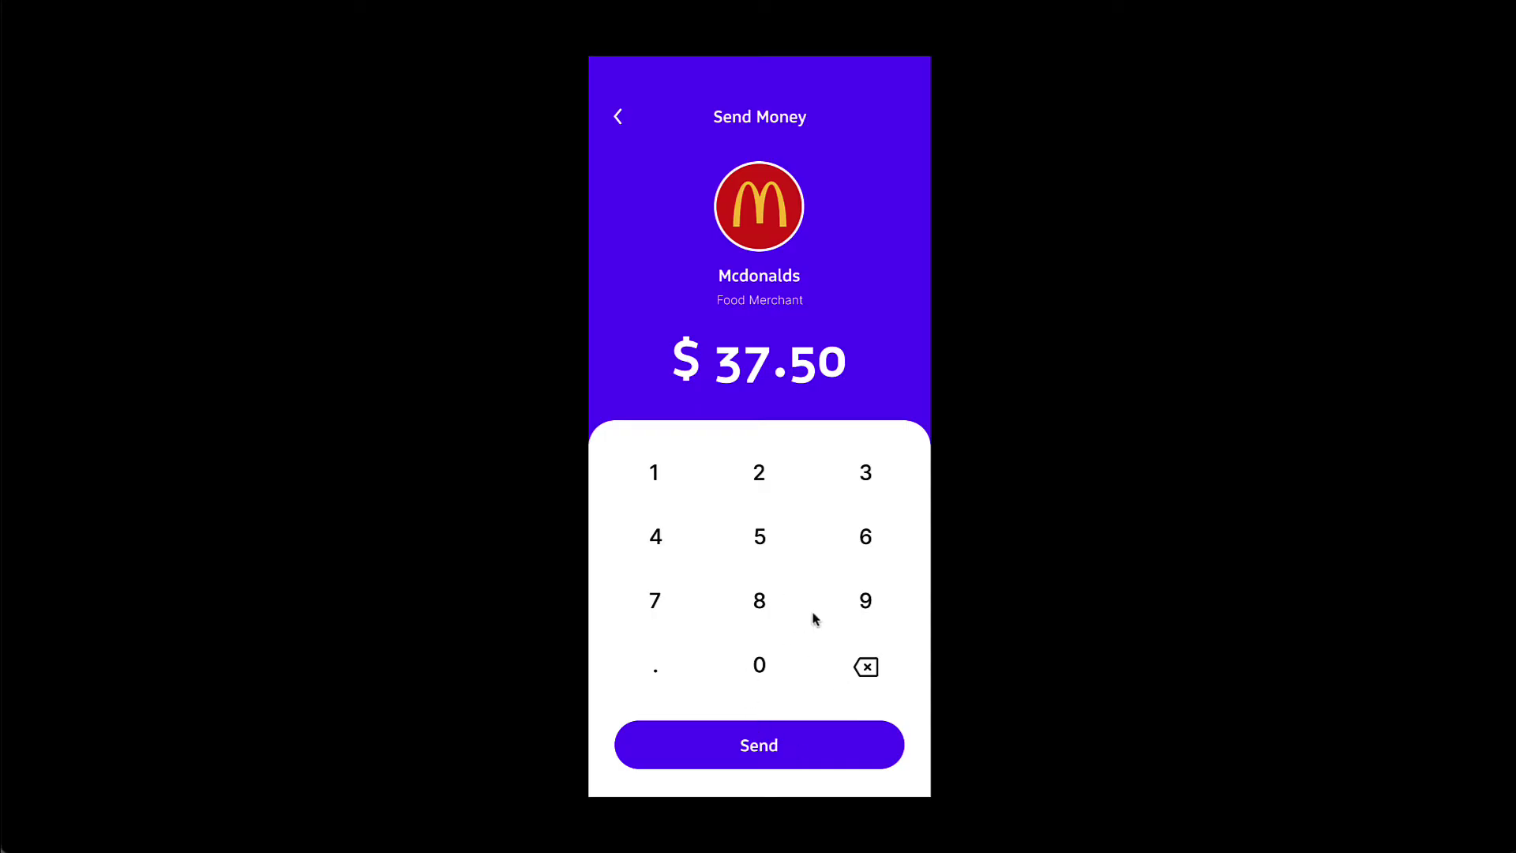
Step: Tap Send in the presentation to confirm Payment Success appears with the GPay clip
{"action": "left_click", "coordinate": [763, 754]}
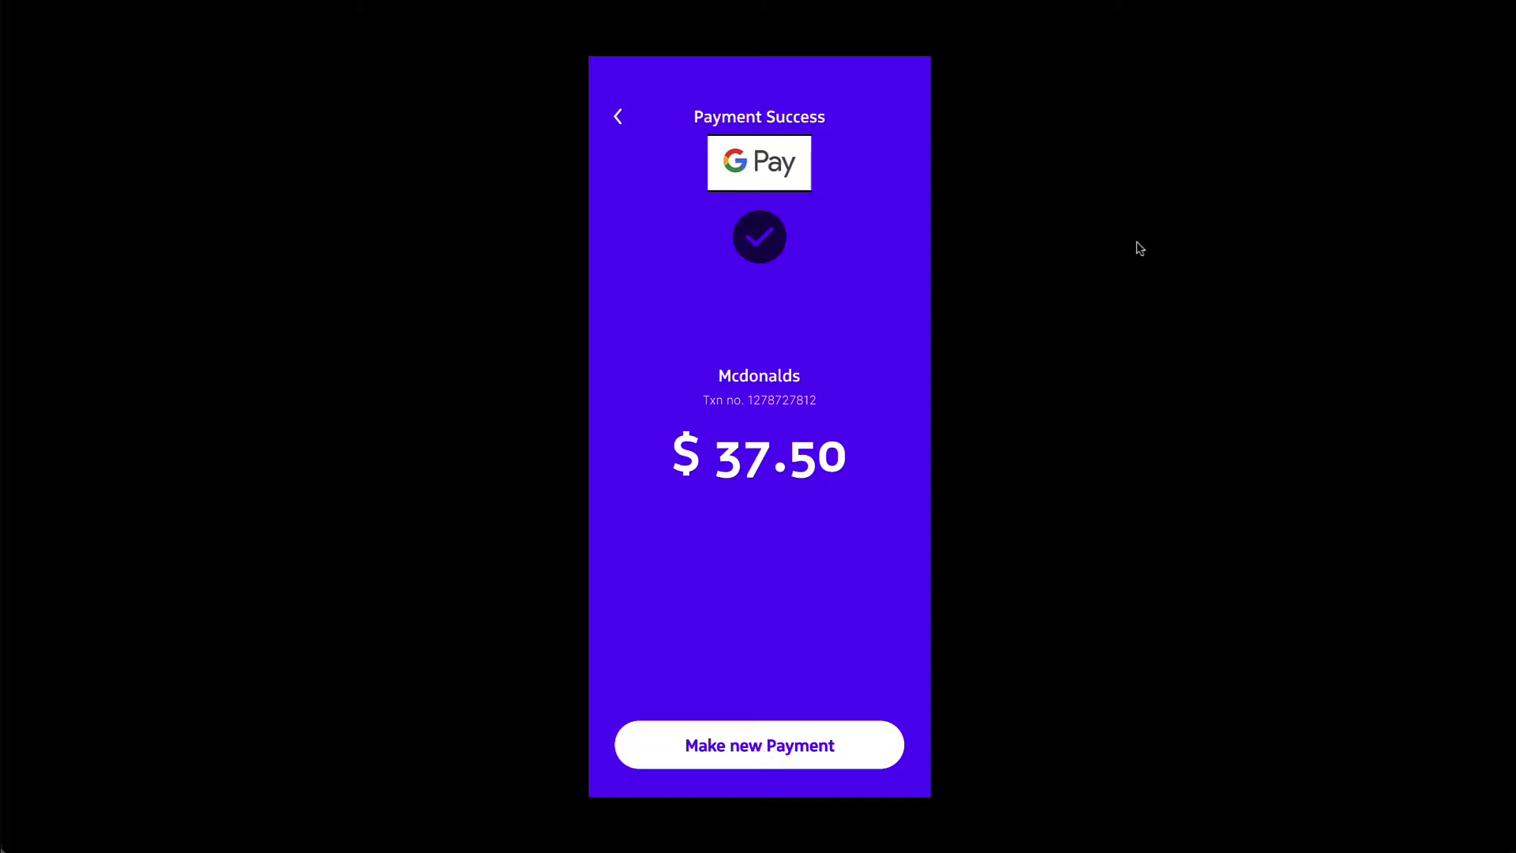
{"action": "mouse_move", "coordinate": [1347, 24]}
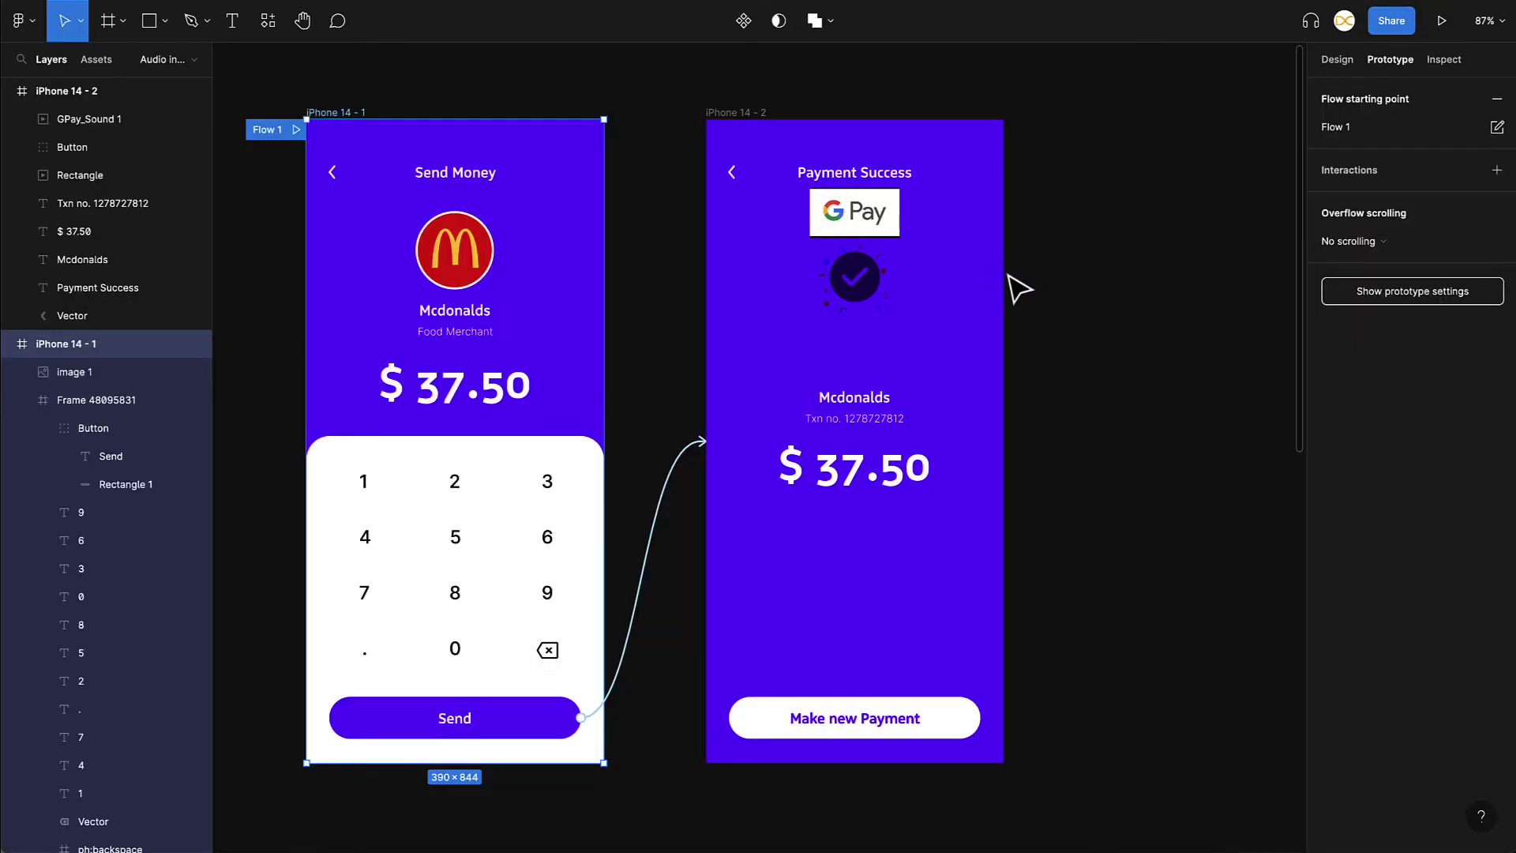
Step: Turn off Loop on the GPay_Sound 1 video and replay Flow 1 through the Send transition
{"action": "left_click", "coordinate": [875, 225]}
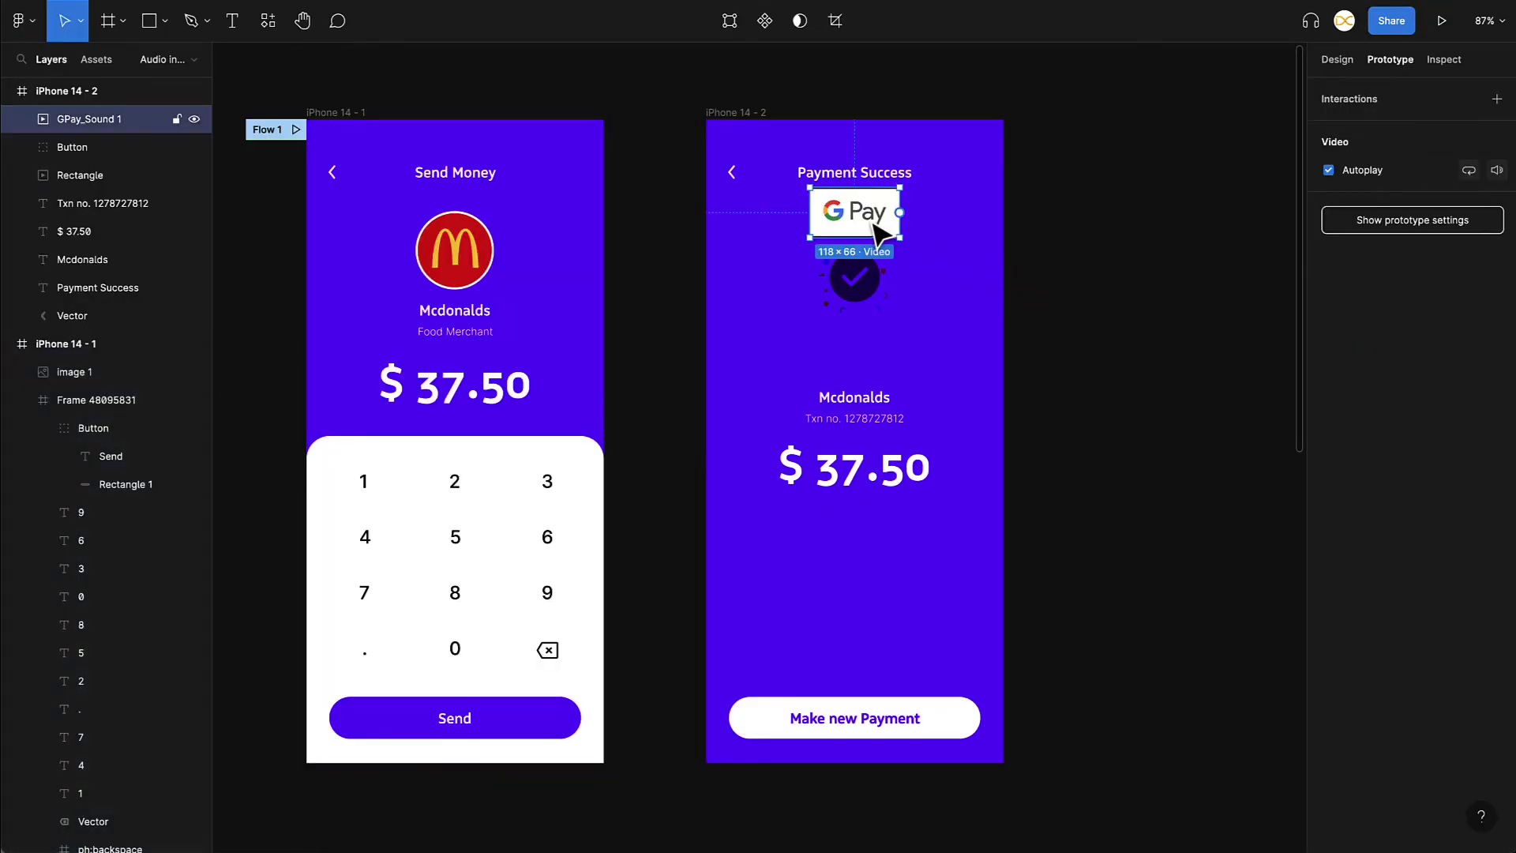
{"action": "left_click", "coordinate": [1469, 171]}
{"action": "left_click", "coordinate": [297, 131]}
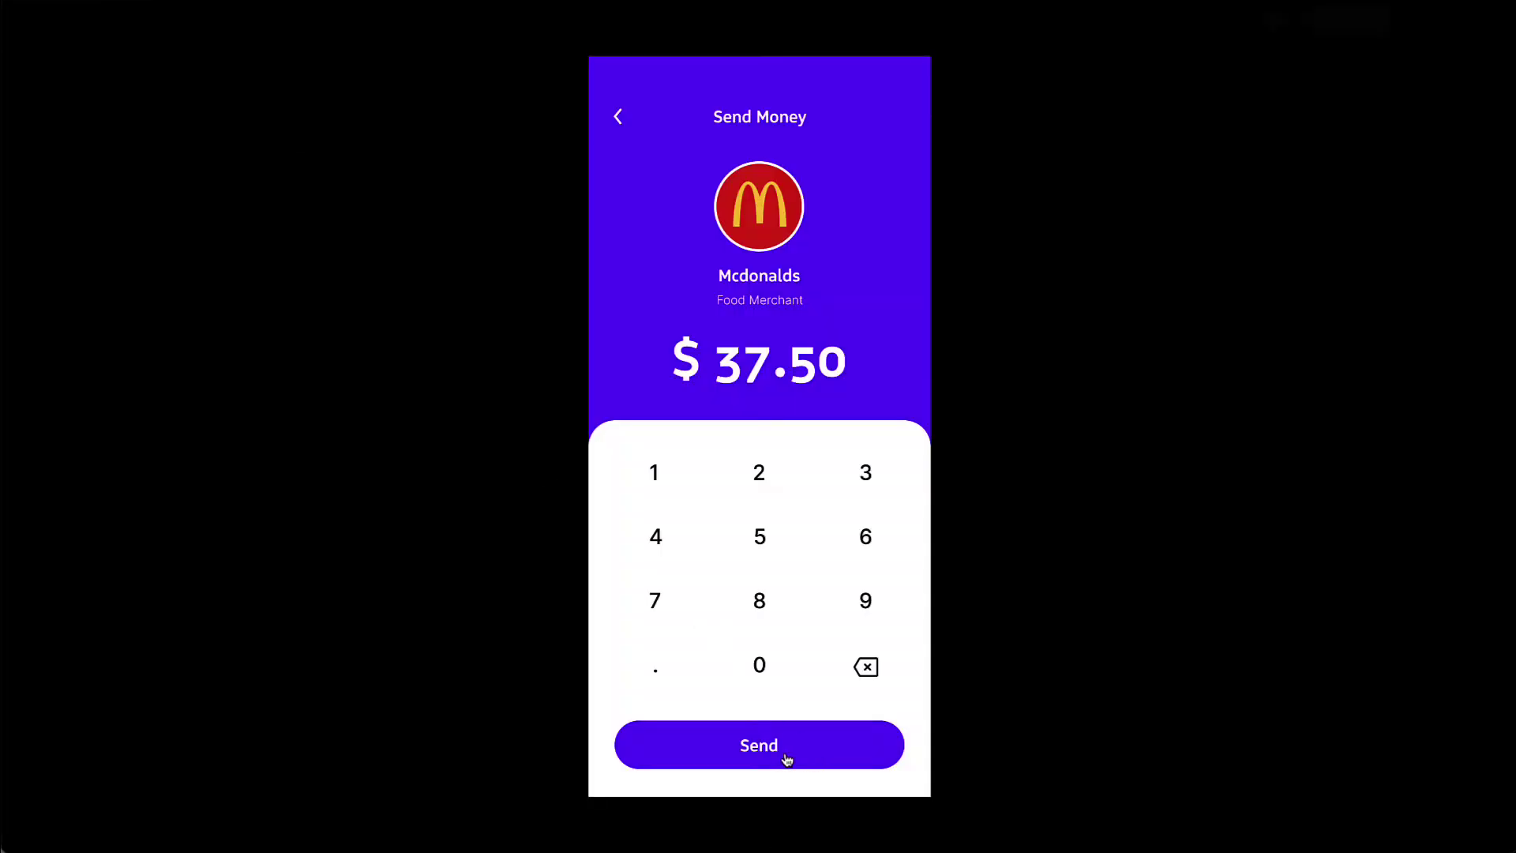
{"action": "left_click", "coordinate": [781, 756]}
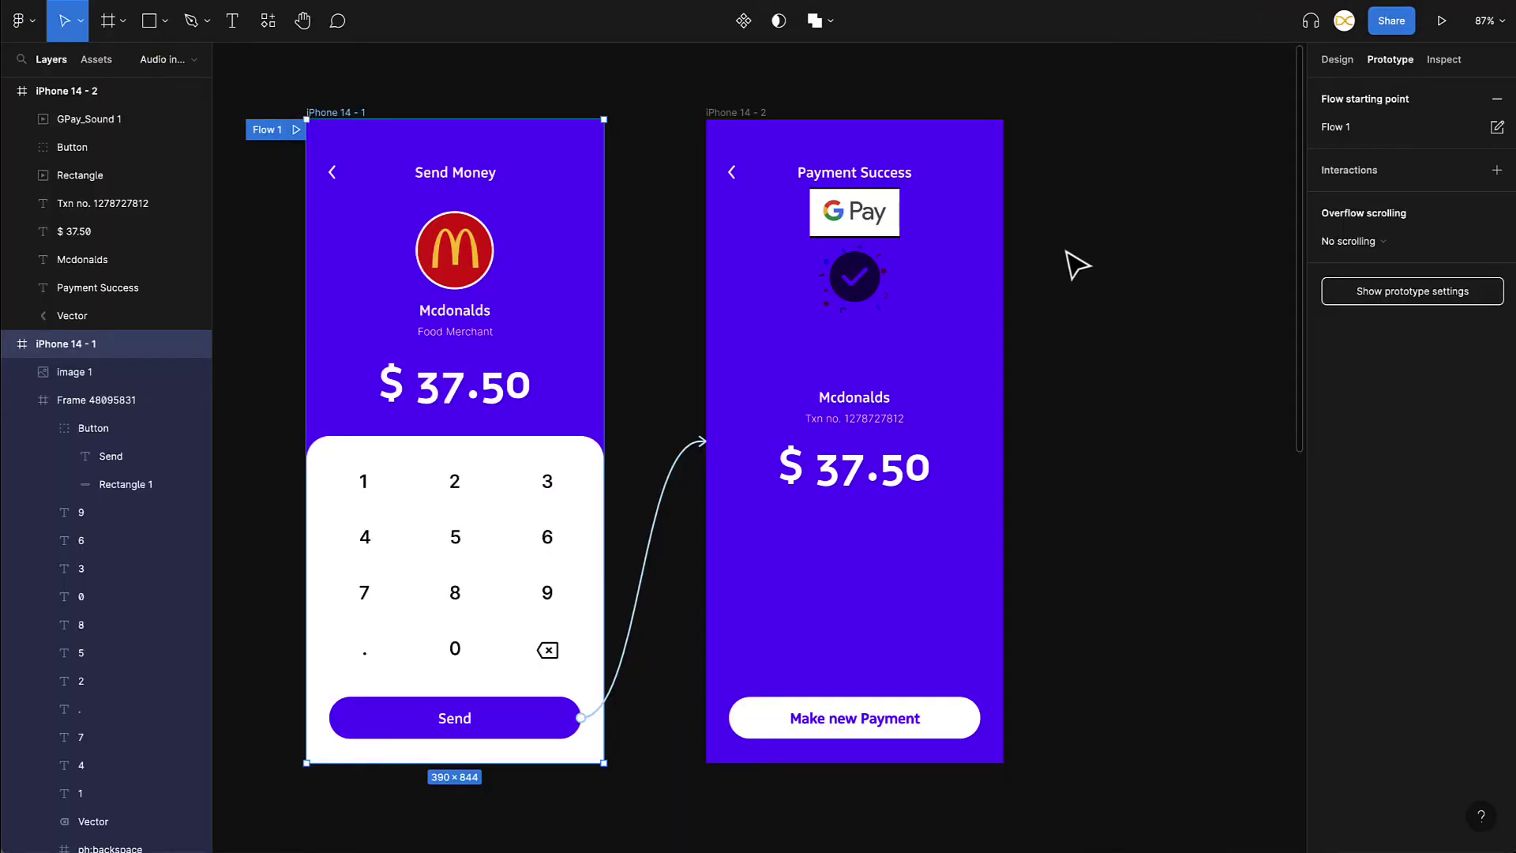
{"action": "left_click", "coordinate": [888, 224]}
Step: Move GPay_Sound 1 to Y −82, above the Payment Success screen and clipped out of view
{"action": "left_click", "coordinate": [1331, 62]}
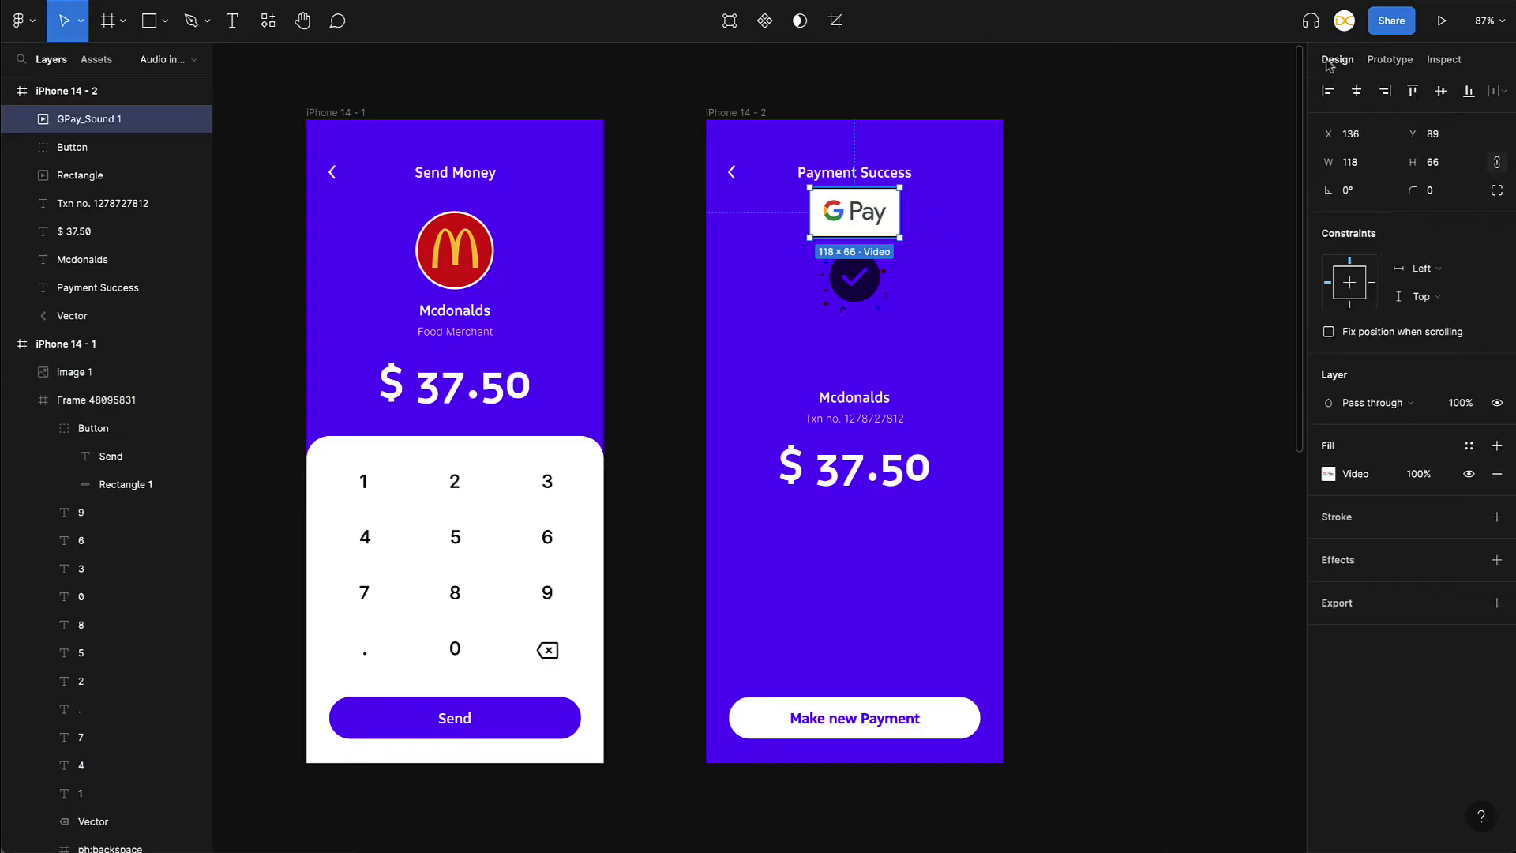
{"action": "left_click", "coordinate": [1461, 404]}
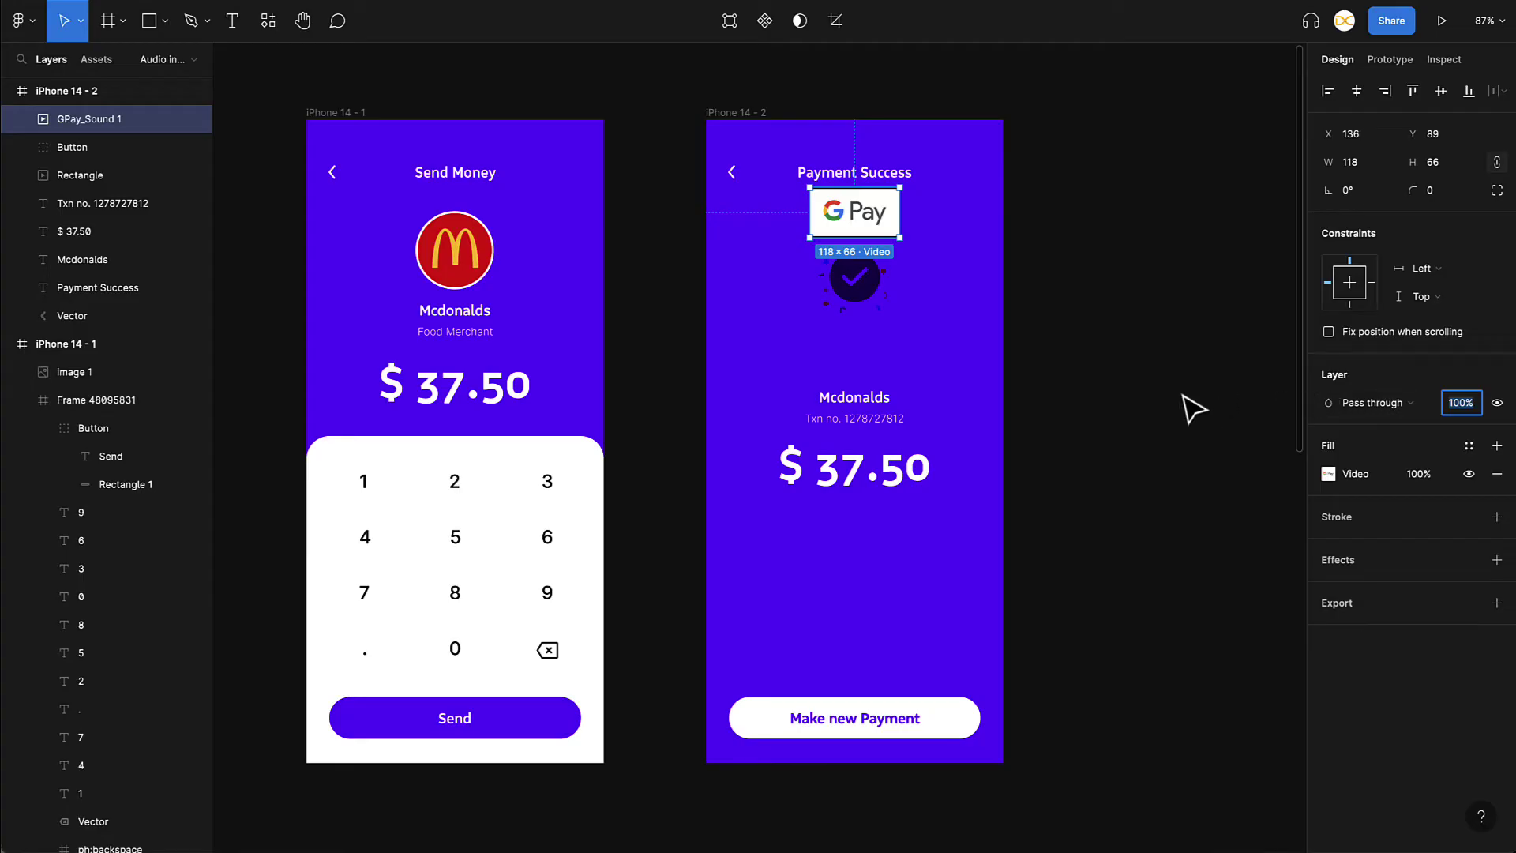
{"action": "left_click", "coordinate": [881, 240]}
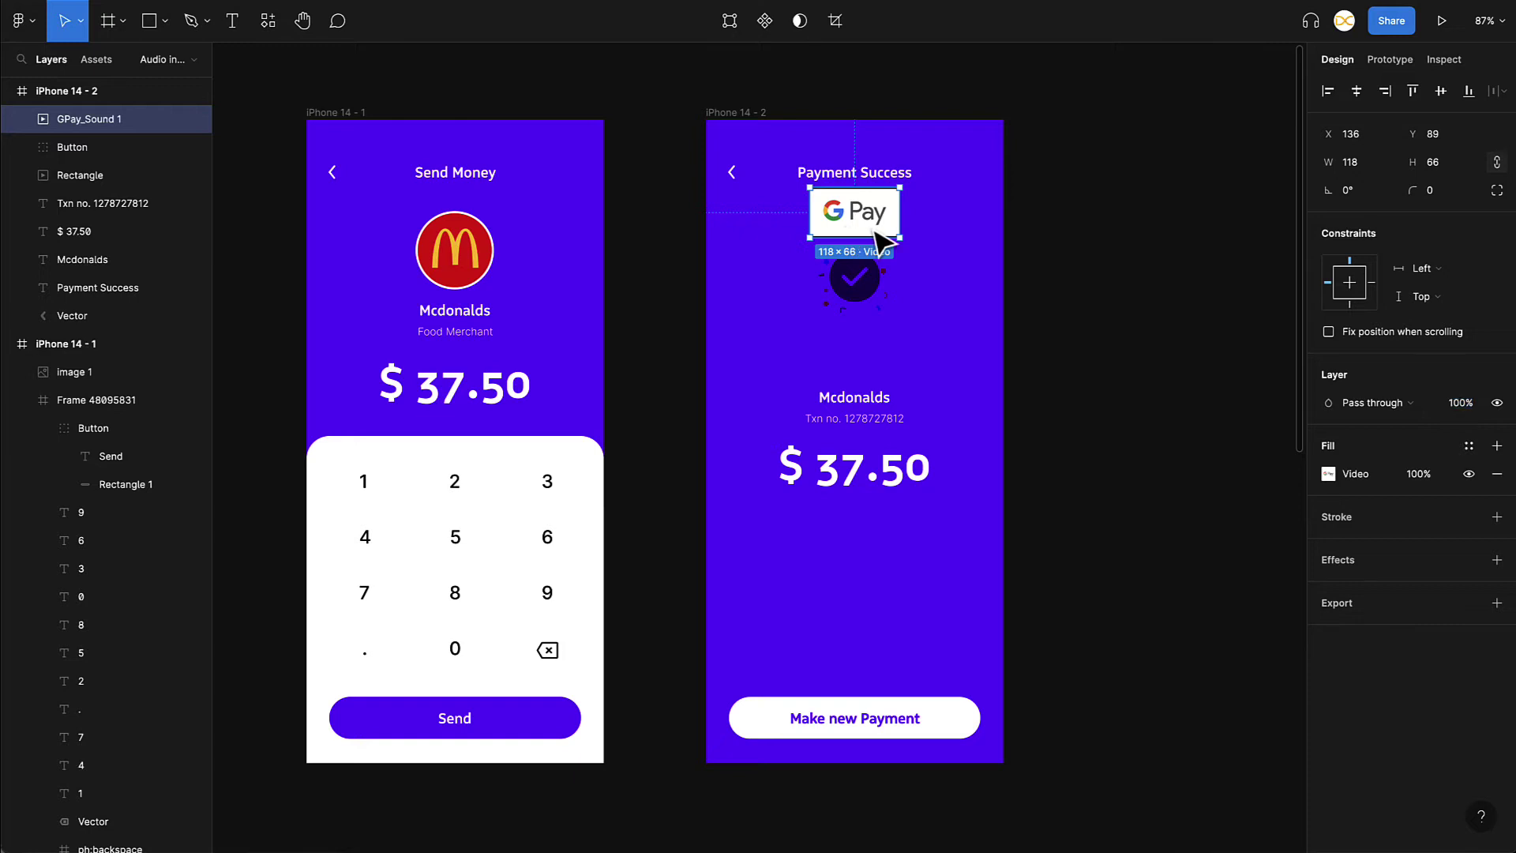
{"action": "left_click_drag", "start_coordinate": [875, 231], "coordinate": [877, 97]}
{"action": "key", "text": "ctrl+z"}
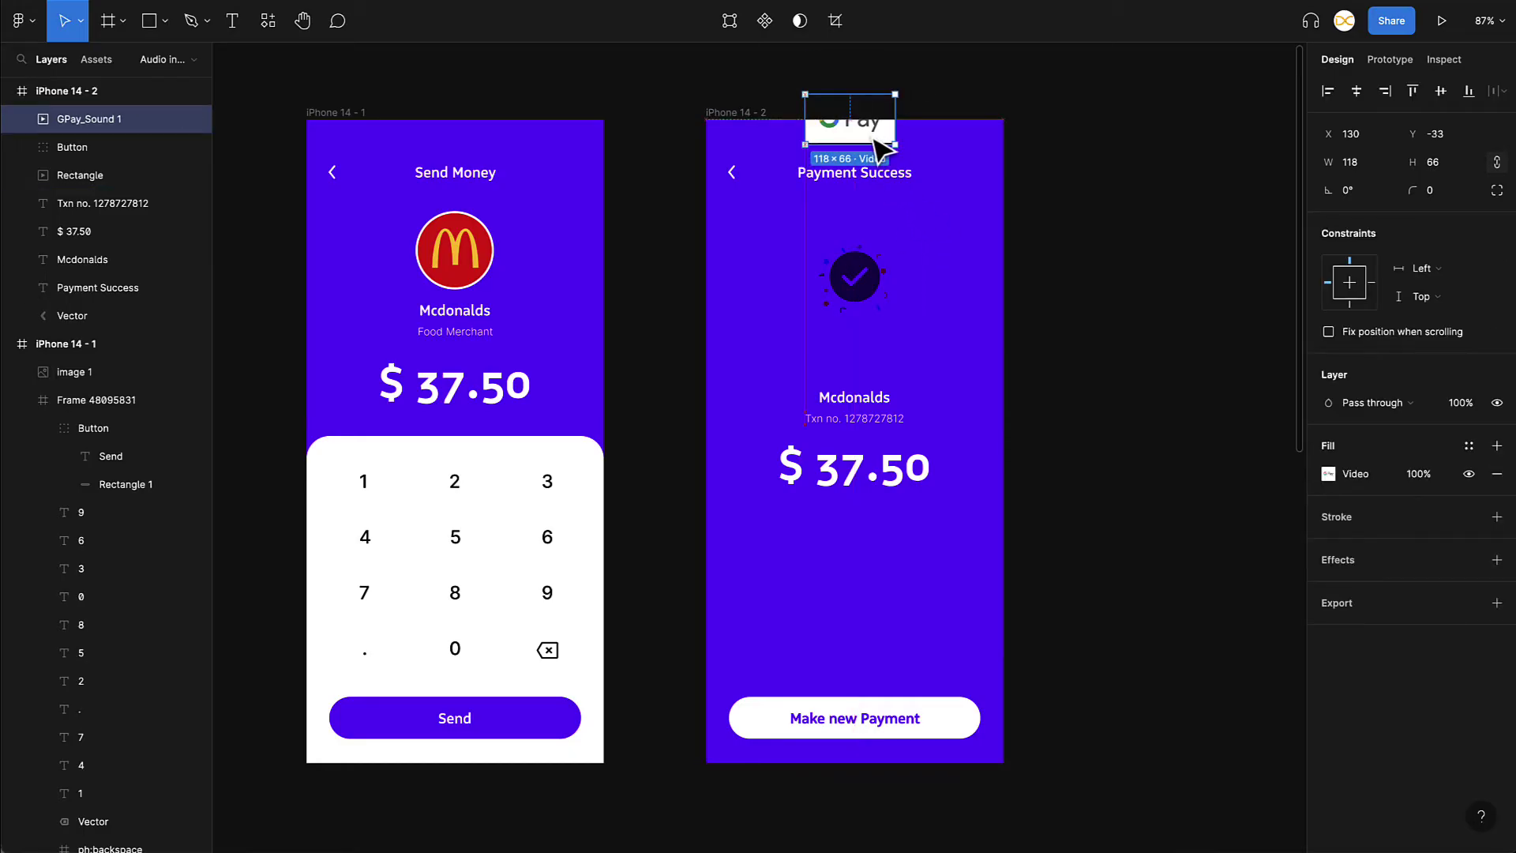
{"action": "key", "text": "ctrl+z"}
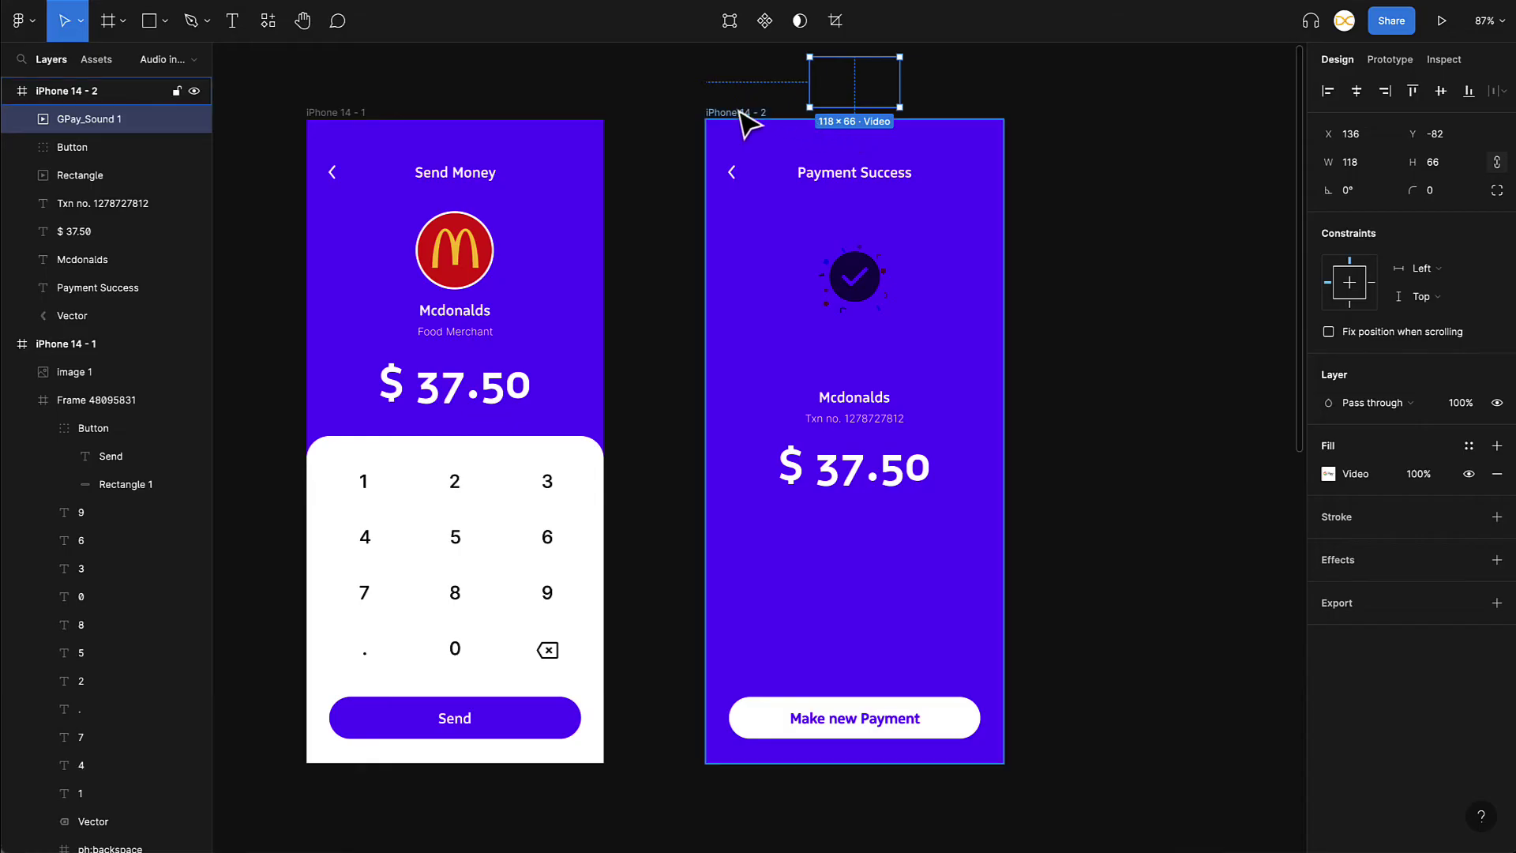
{"action": "left_click", "coordinate": [747, 113]}
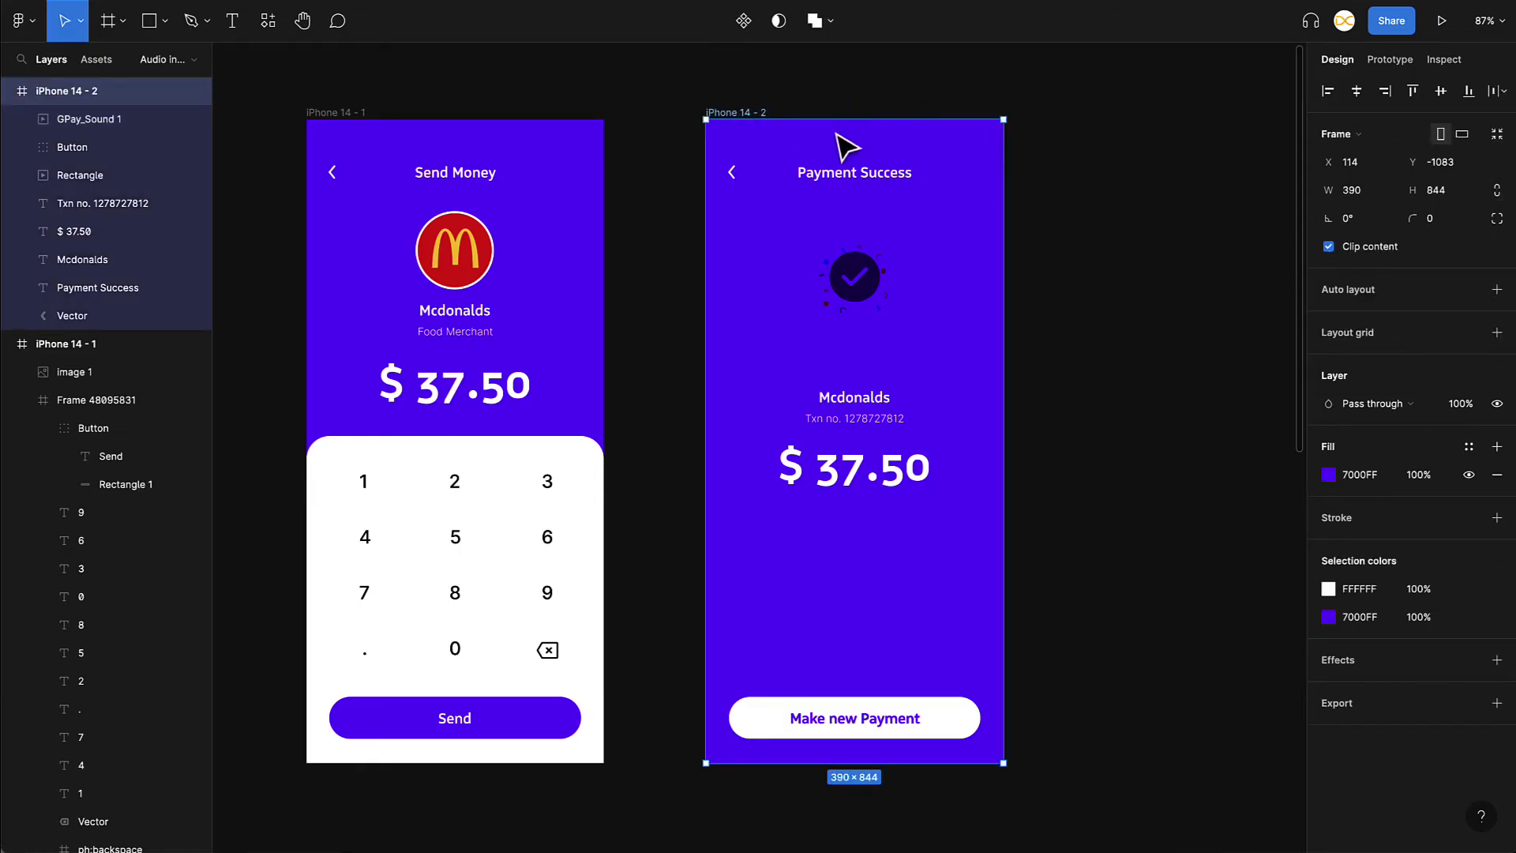
{"action": "left_click", "coordinate": [349, 115]}
{"action": "key", "text": "ctrl+alt+Return"}
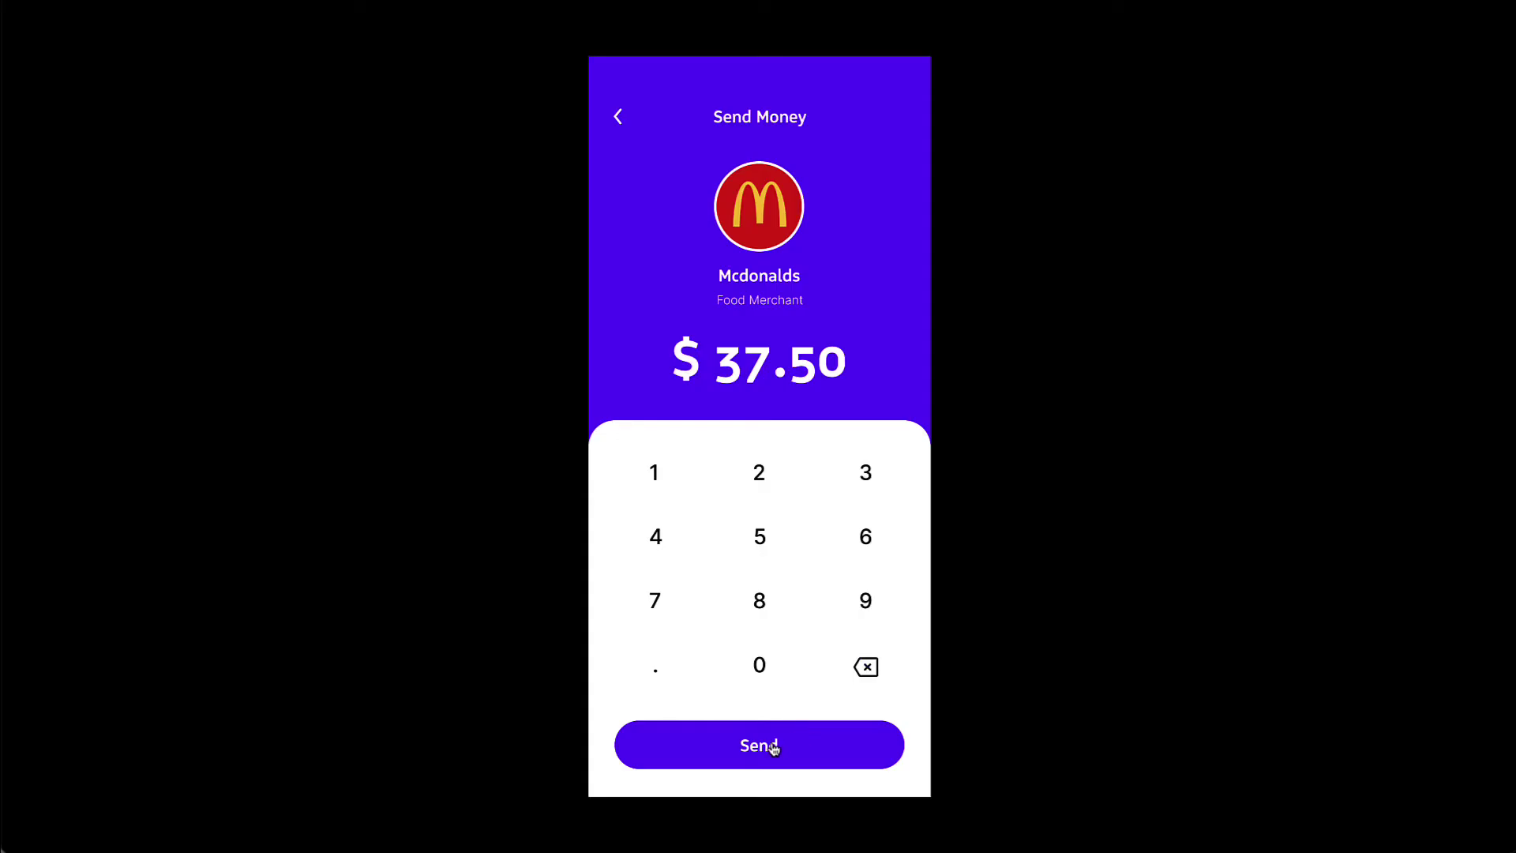
{"action": "left_click", "coordinate": [770, 750]}
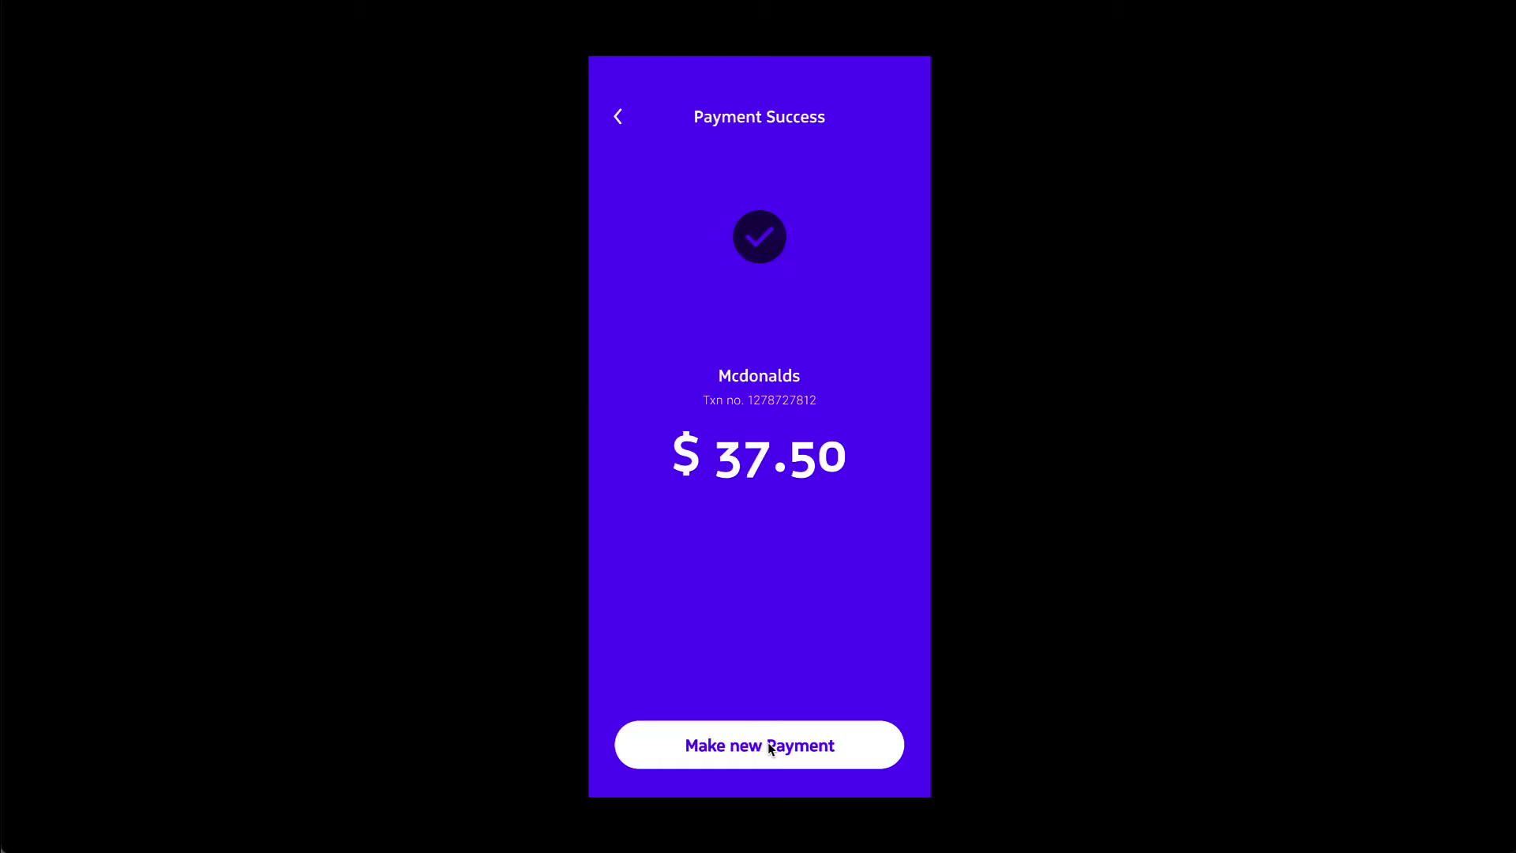
{"action": "key", "text": "Escape"}
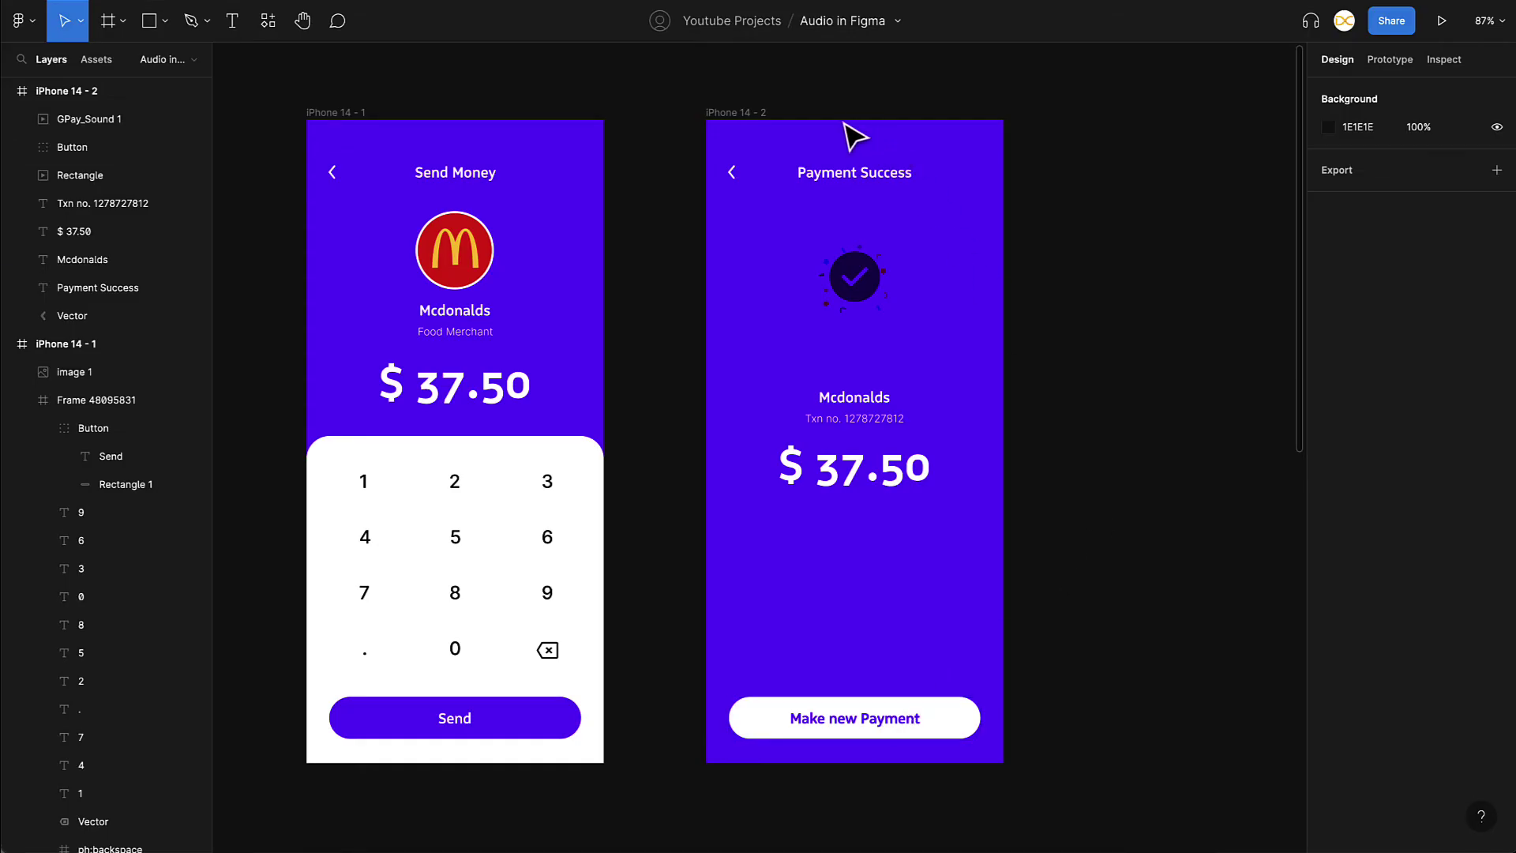
Step: Copy the GPay_Sound 1 clip from the Payment Success screen
{"action": "left_click", "coordinate": [733, 113]}
{"action": "left_click", "coordinate": [86, 118]}
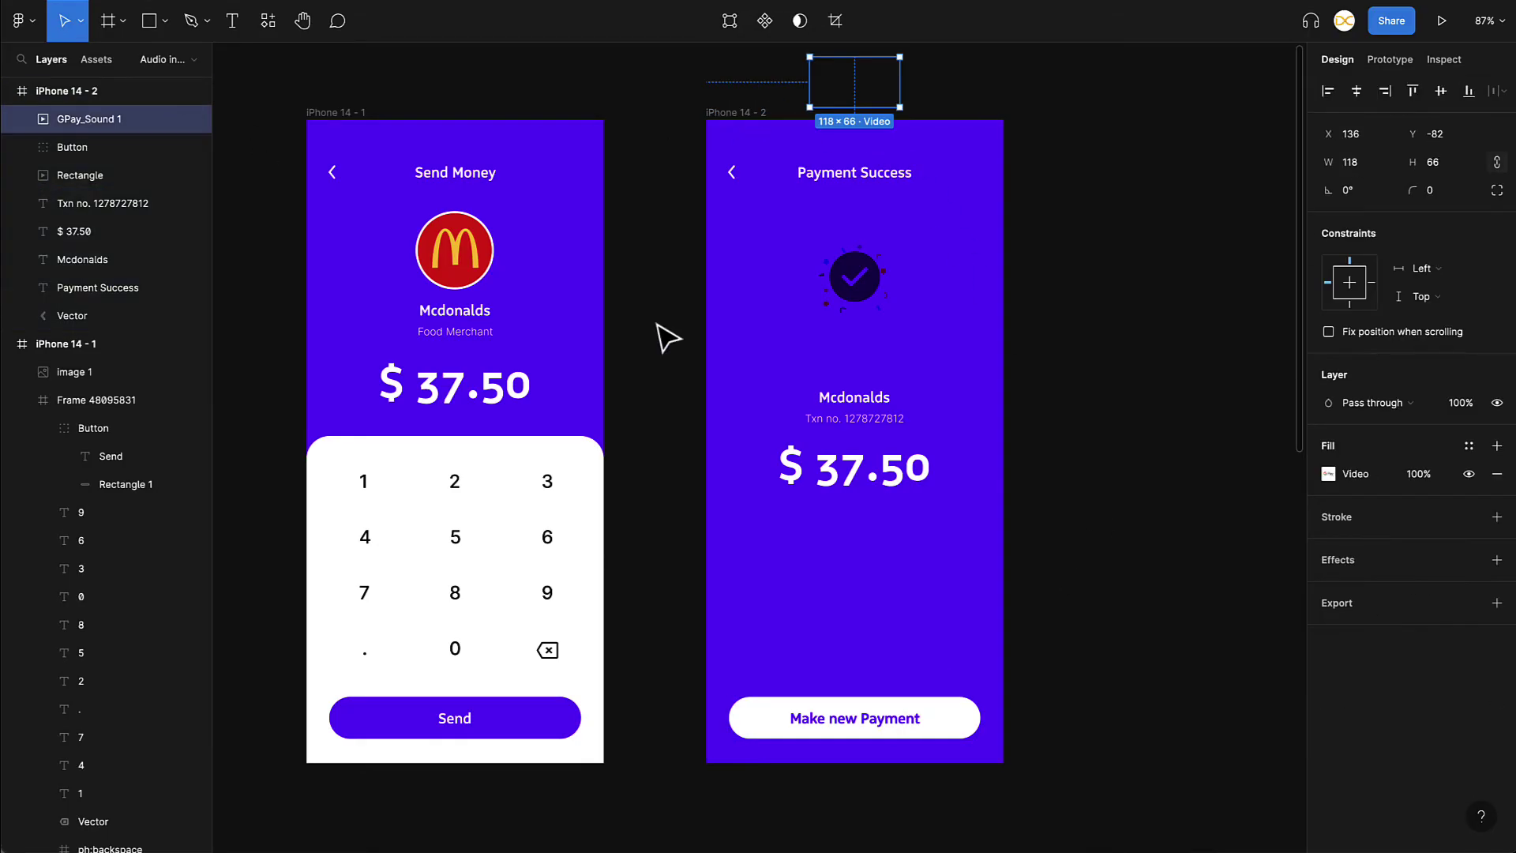
{"action": "key", "text": "ctrl+c"}
{"action": "scroll", "coordinate": [709, 368], "scroll_direction": "down", "scroll_amount": 5}
{"action": "scroll", "coordinate": [569, 399], "scroll_direction": "up", "scroll_amount": 3}
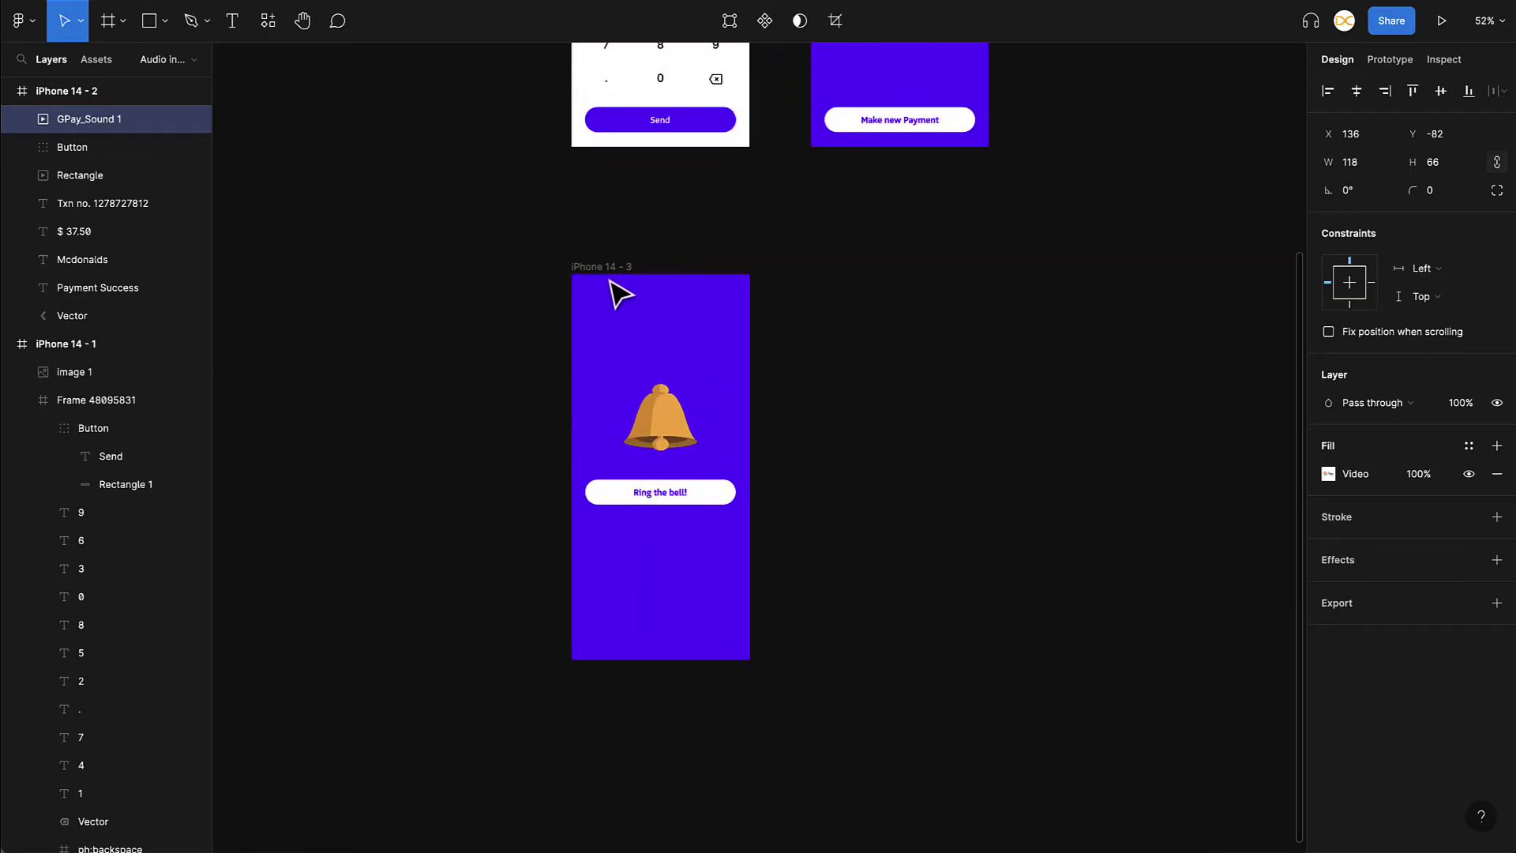
Step: Paste the clip into the iPhone 14 - 3 bell screen, above the bell and Ring the bell! button
{"action": "left_click", "coordinate": [619, 290]}
{"action": "key", "text": "ctrl+v"}
{"action": "scroll", "coordinate": [616, 332], "scroll_direction": "up", "scroll_amount": 3}
{"action": "scroll", "coordinate": [814, 592], "scroll_direction": "down", "scroll_amount": 1}
{"action": "left_click", "coordinate": [820, 575]}
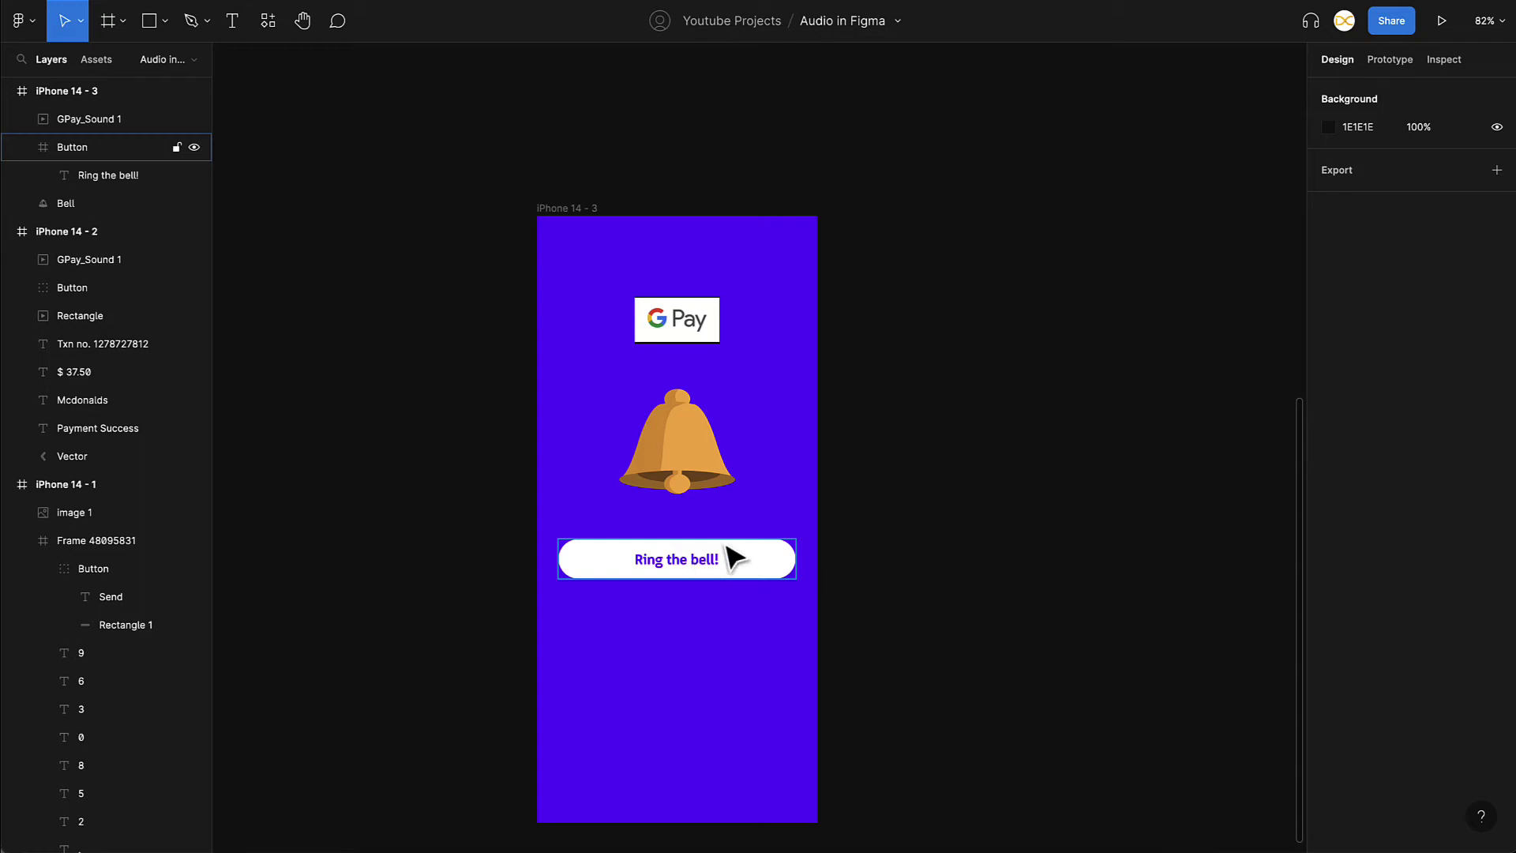
{"action": "scroll", "coordinate": [650, 609], "scroll_direction": "up", "scroll_amount": 3}
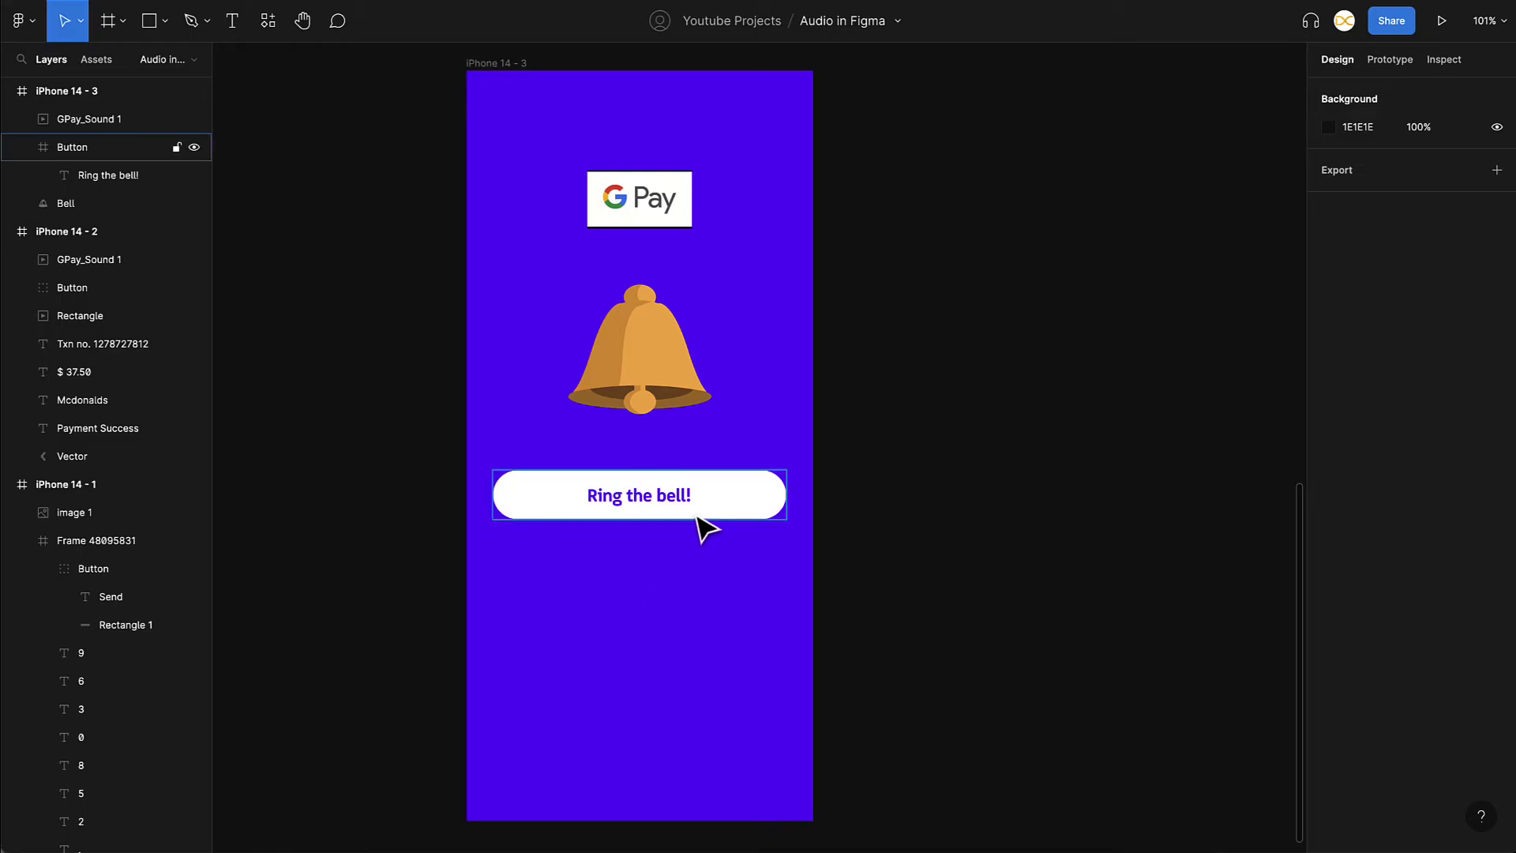
{"action": "left_click", "coordinate": [604, 515]}
Step: Alt-drag a copy of the Ring the bell! button out beside the bell screen
{"action": "left_click_drag", "start_coordinate": [574, 515], "coordinate": [992, 498]}
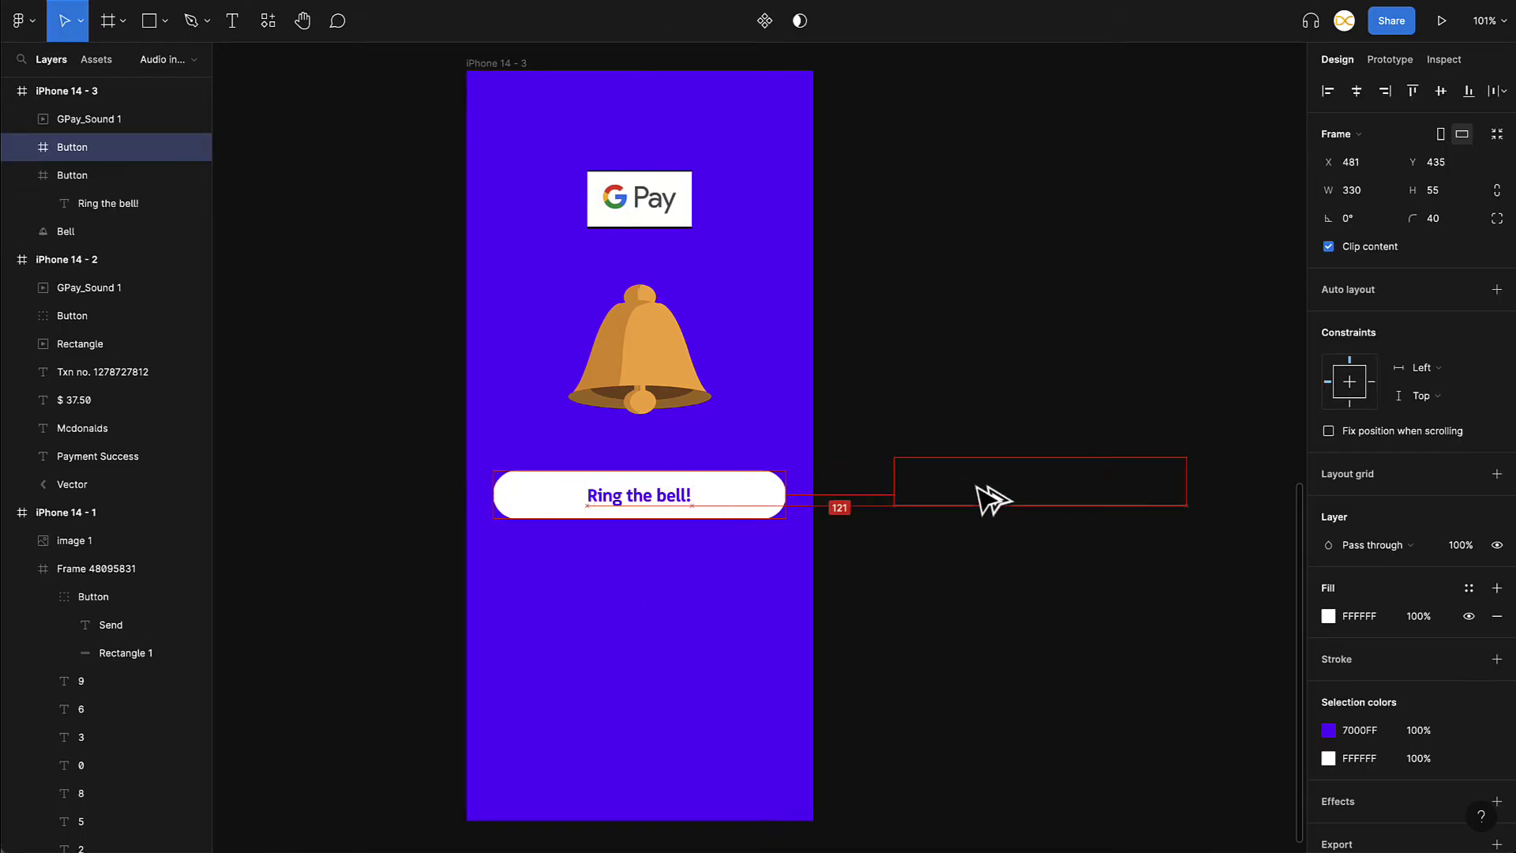
{"action": "scroll", "coordinate": [954, 429], "scroll_direction": "right", "scroll_amount": 5}
{"action": "scroll", "coordinate": [954, 437], "scroll_direction": "up", "scroll_amount": 1}
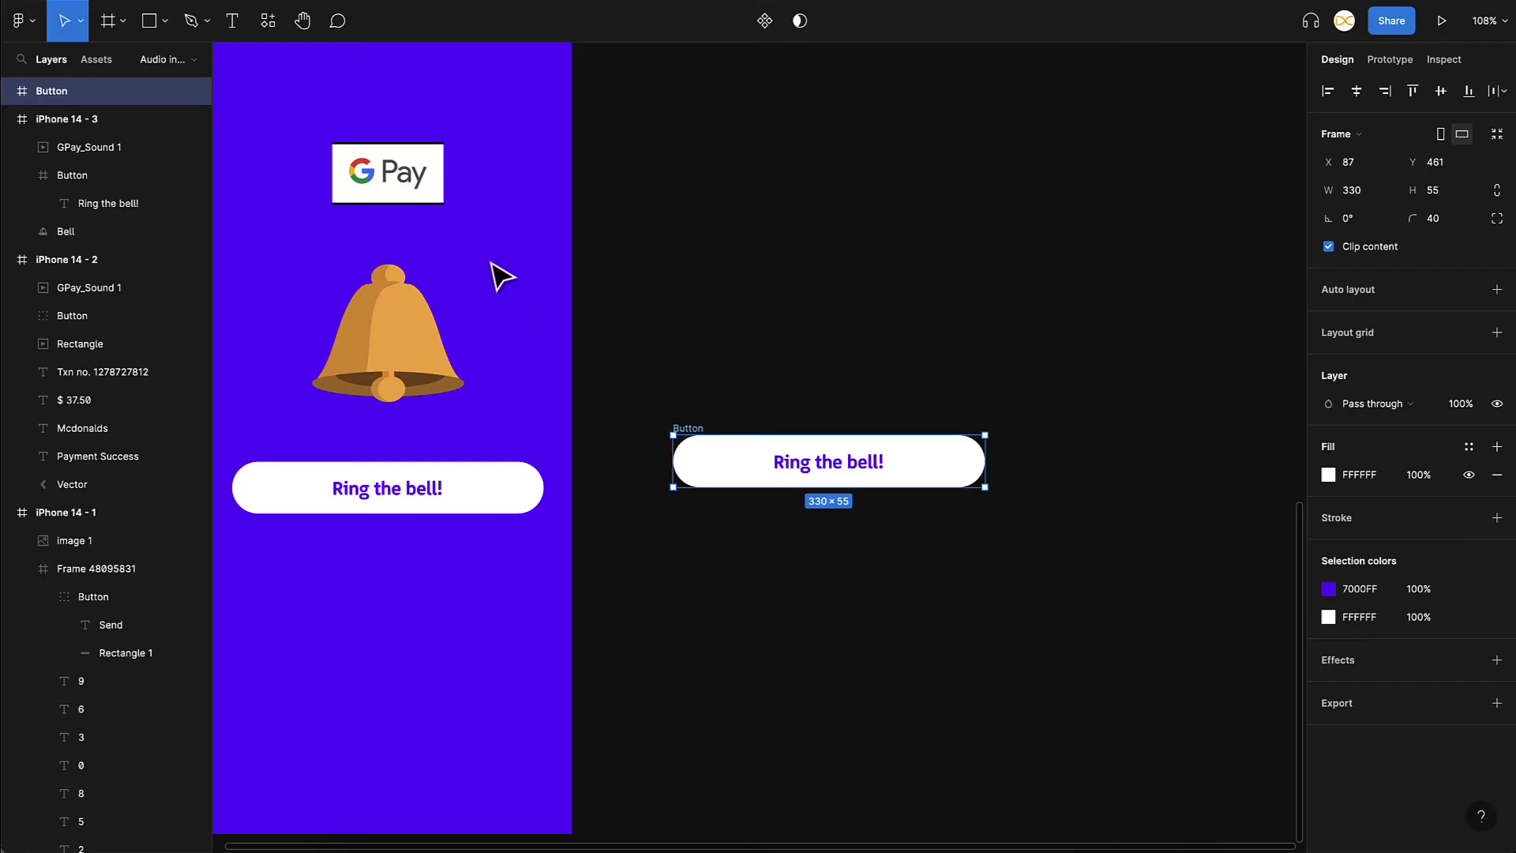
Step: Move GPay_Sound 1 into the copied Button below its label and select the Button
{"action": "left_click_drag", "start_coordinate": [387, 197], "coordinate": [856, 471]}
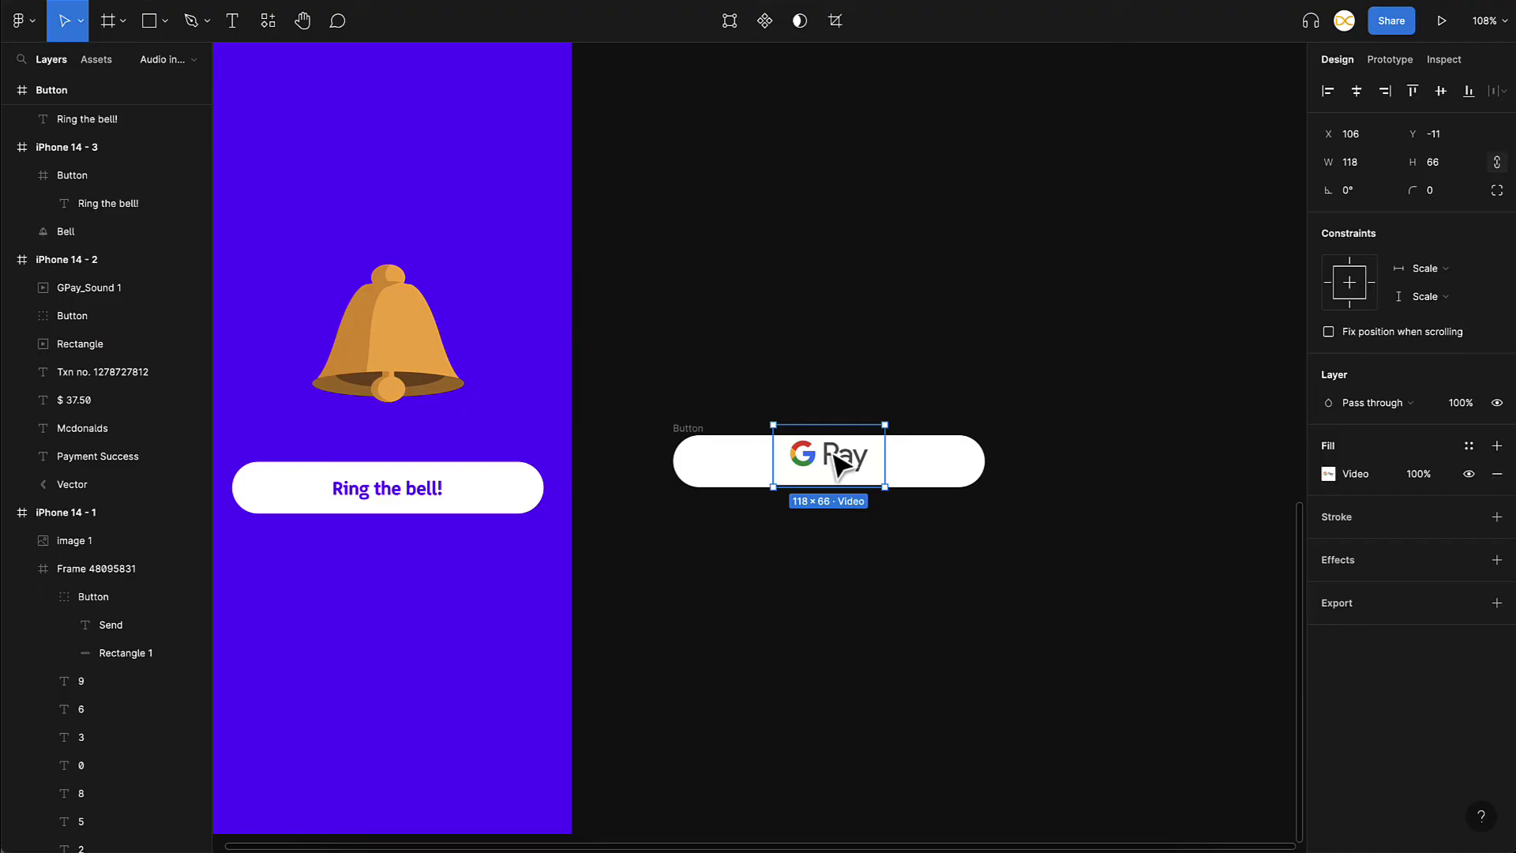
{"action": "left_click_drag", "start_coordinate": [860, 467], "coordinate": [863, 551]}
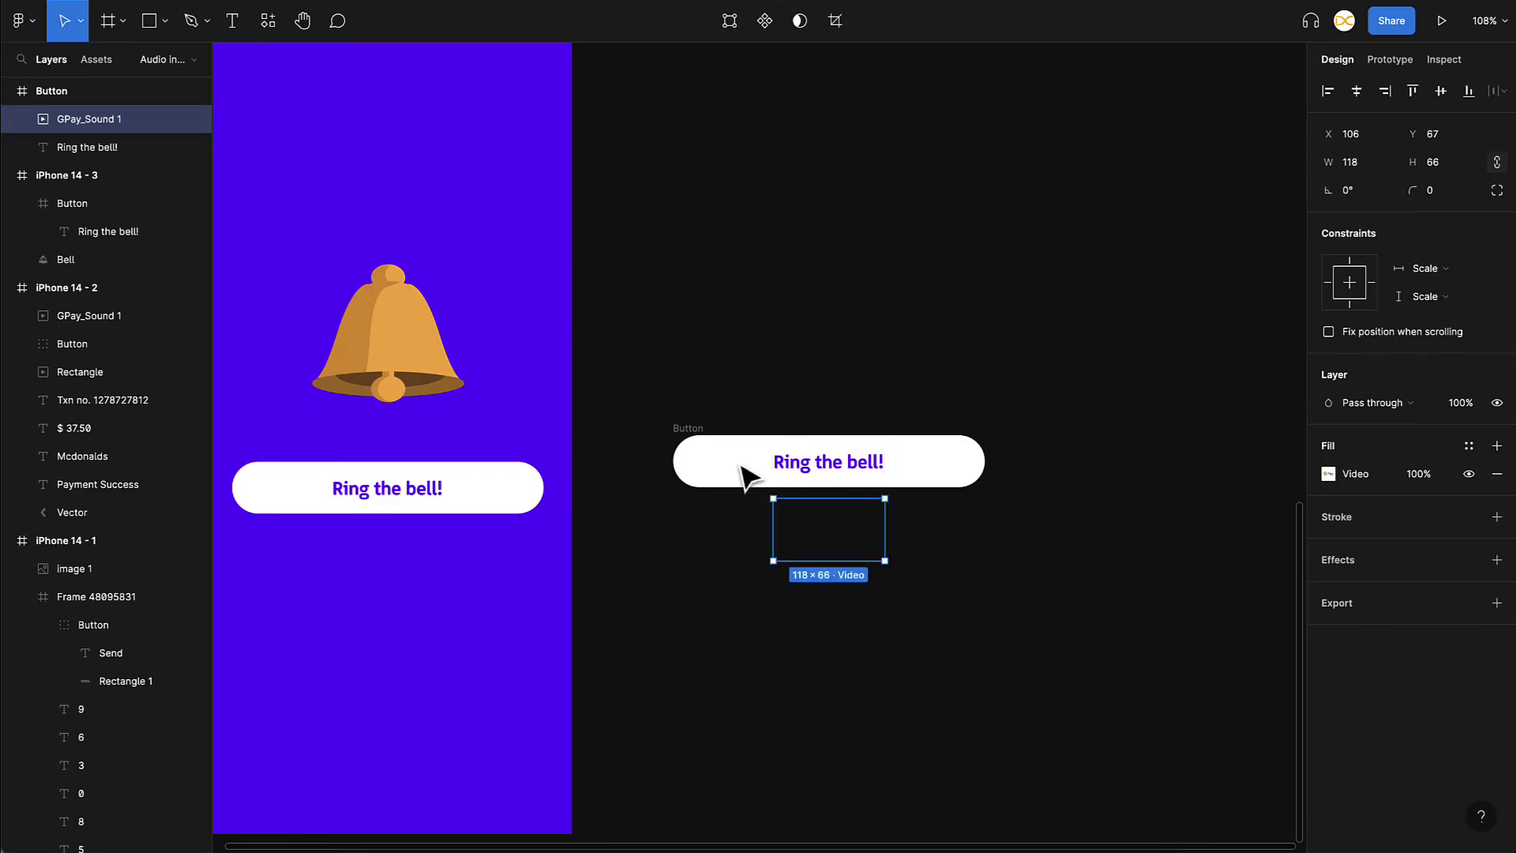
{"action": "left_click", "coordinate": [715, 454]}
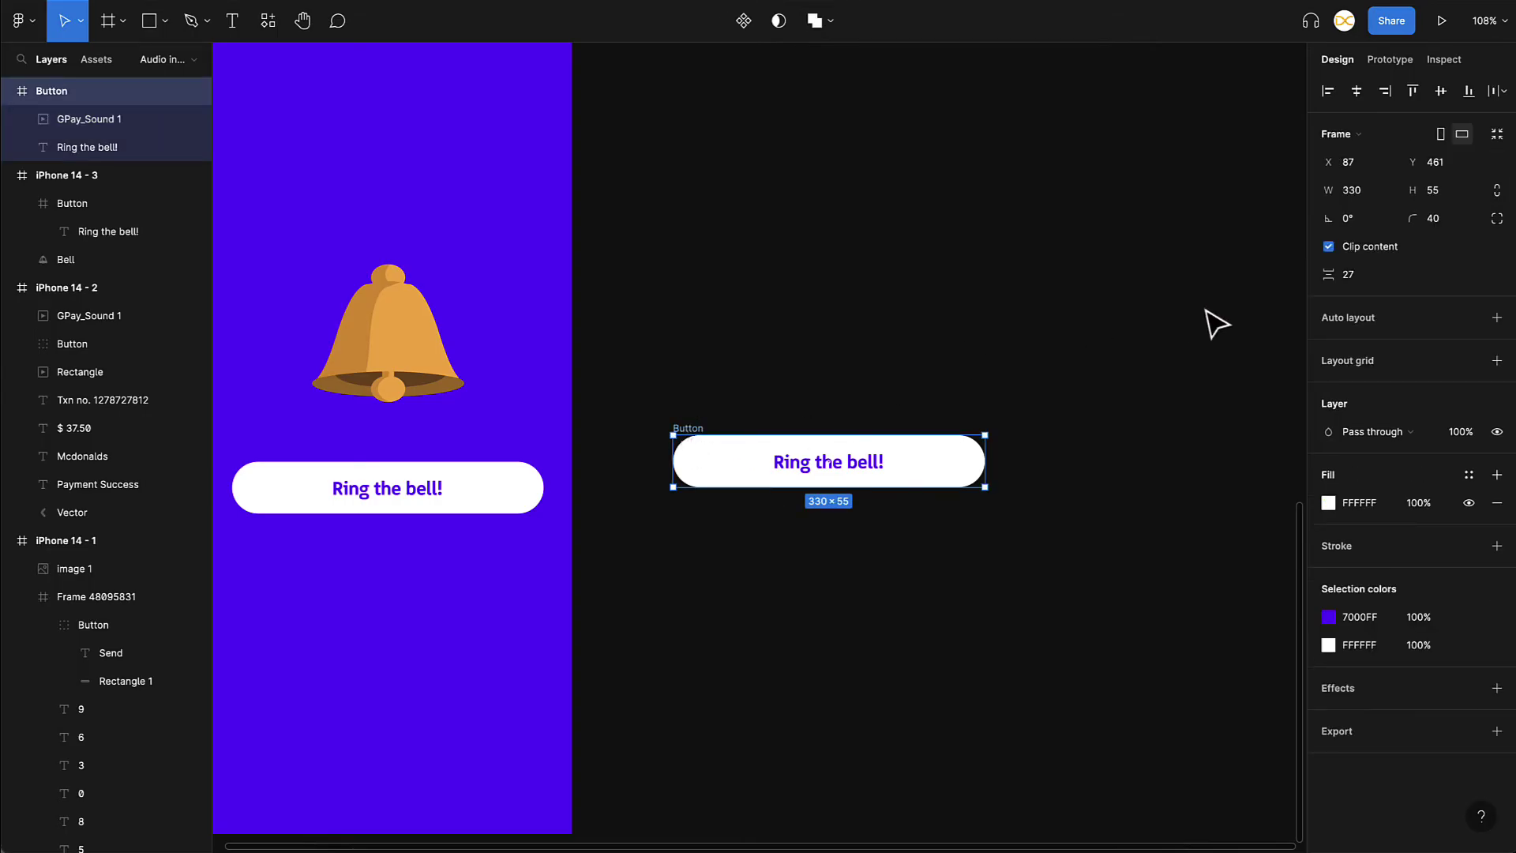
Step: Turn off Clip content, make the Button a component, and add a Variant property
{"action": "left_click", "coordinate": [1329, 247]}
{"action": "scroll", "coordinate": [795, 559], "scroll_direction": "up", "scroll_amount": 2}
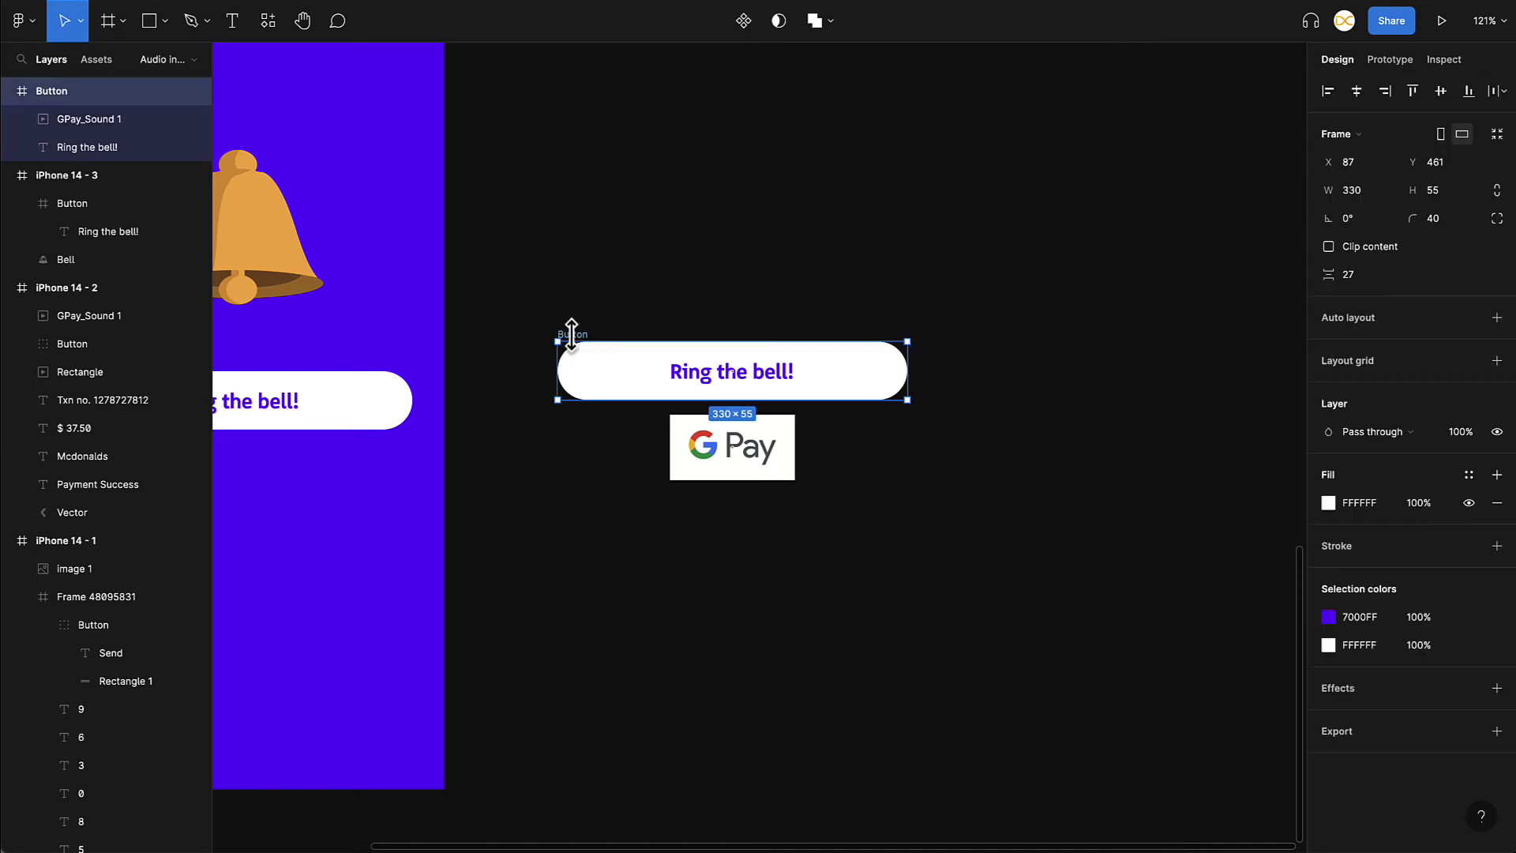
{"action": "left_click", "coordinate": [742, 33]}
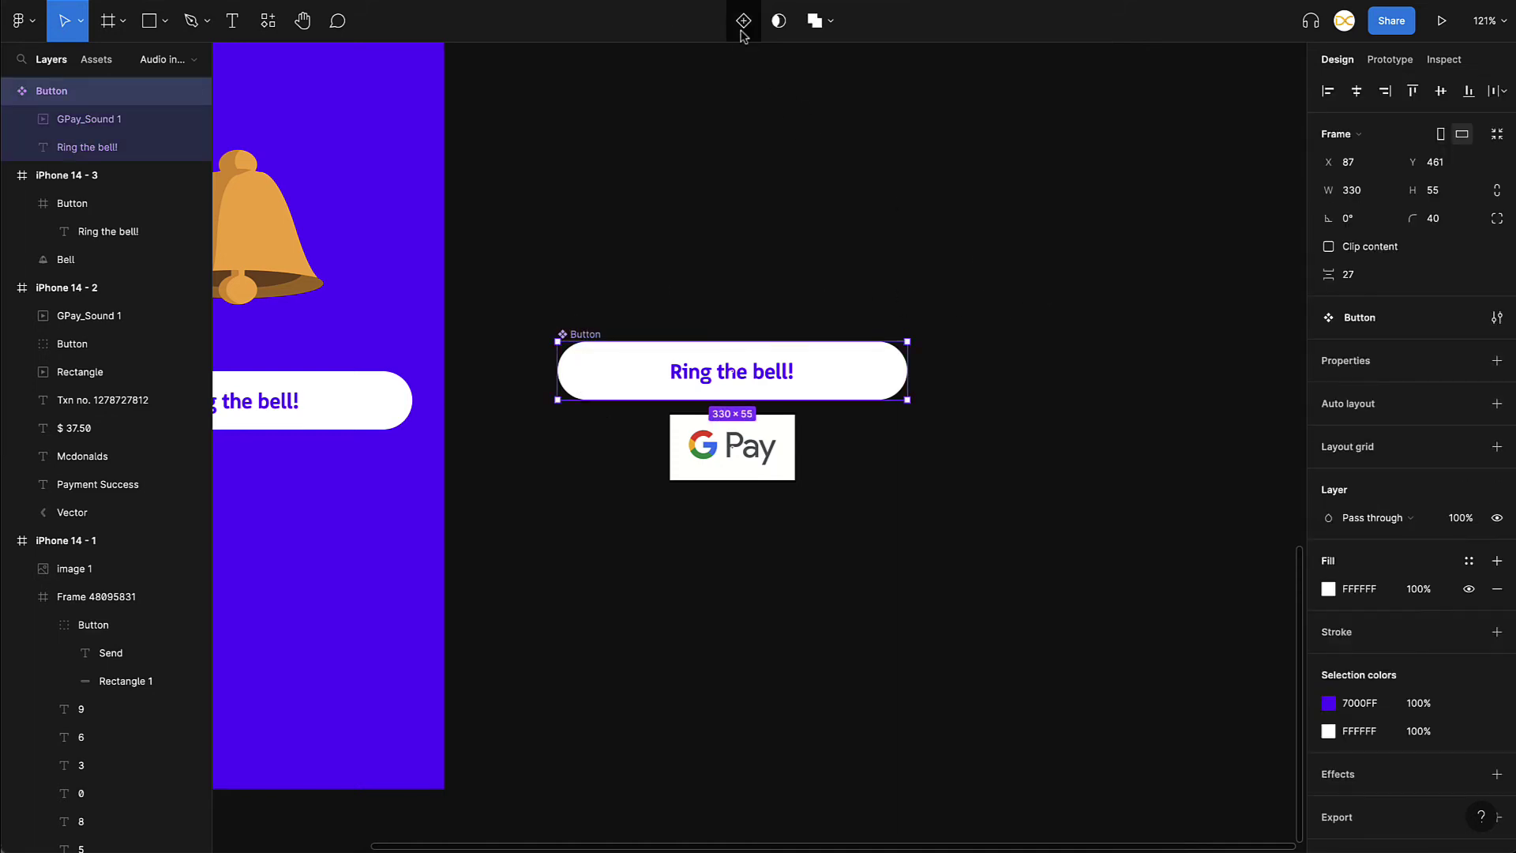
{"action": "left_click", "coordinate": [1497, 361]}
{"action": "left_click", "coordinate": [1401, 417]}
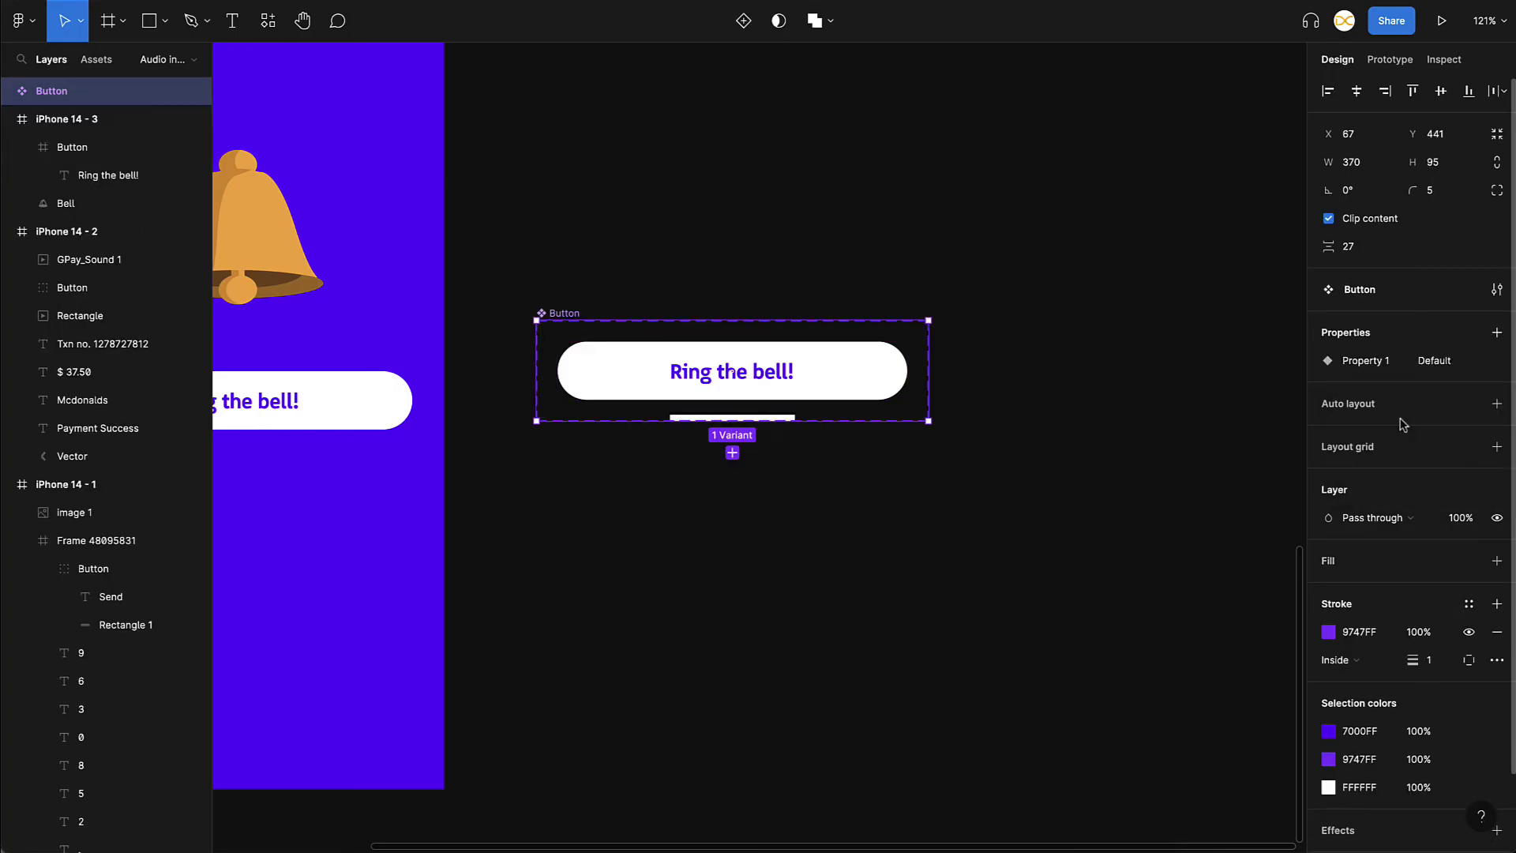
Step: Add Variant2, enlarge the component set, and place Variant2 below Default's GPay clip
{"action": "left_click", "coordinate": [732, 453]}
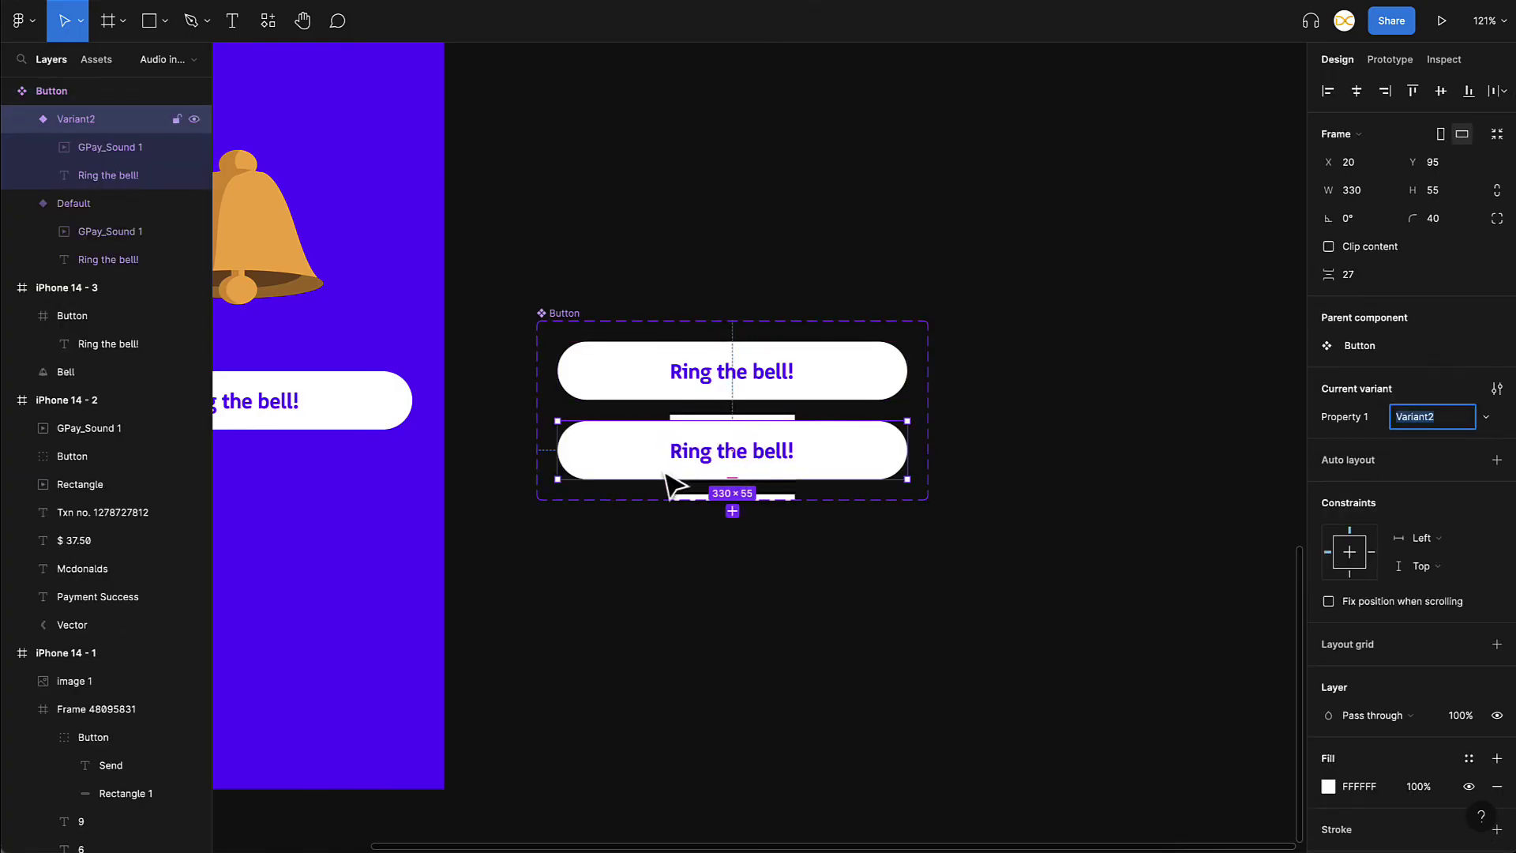
{"action": "left_click_drag", "start_coordinate": [660, 486], "coordinate": [604, 411]}
{"action": "left_click", "coordinate": [563, 314]}
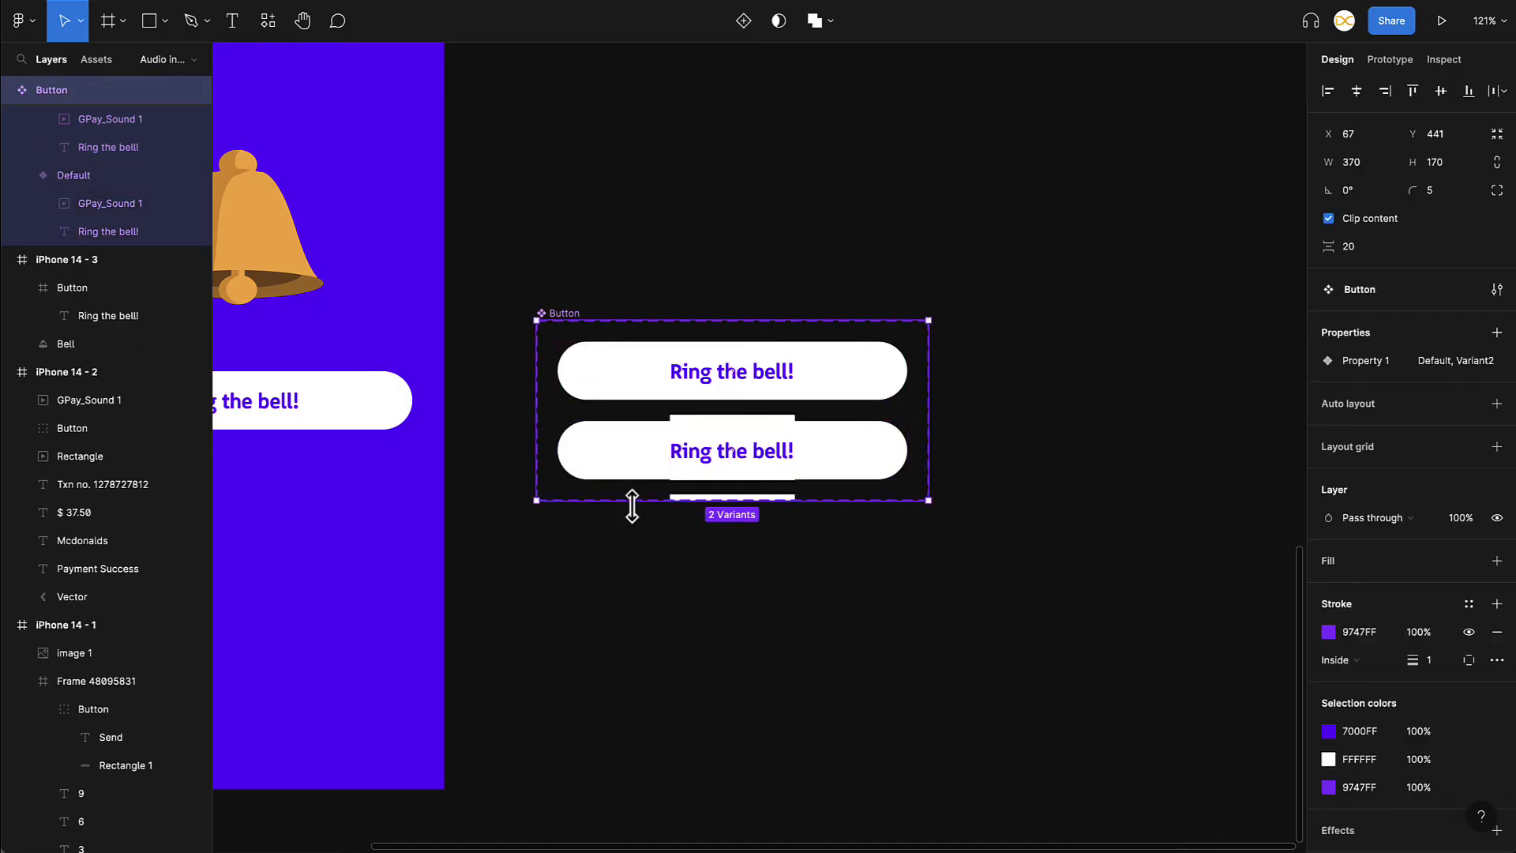
{"action": "left_click_drag", "start_coordinate": [630, 501], "coordinate": [630, 624]}
{"action": "left_click", "coordinate": [953, 532]}
{"action": "left_click_drag", "start_coordinate": [826, 457], "coordinate": [927, 511]}
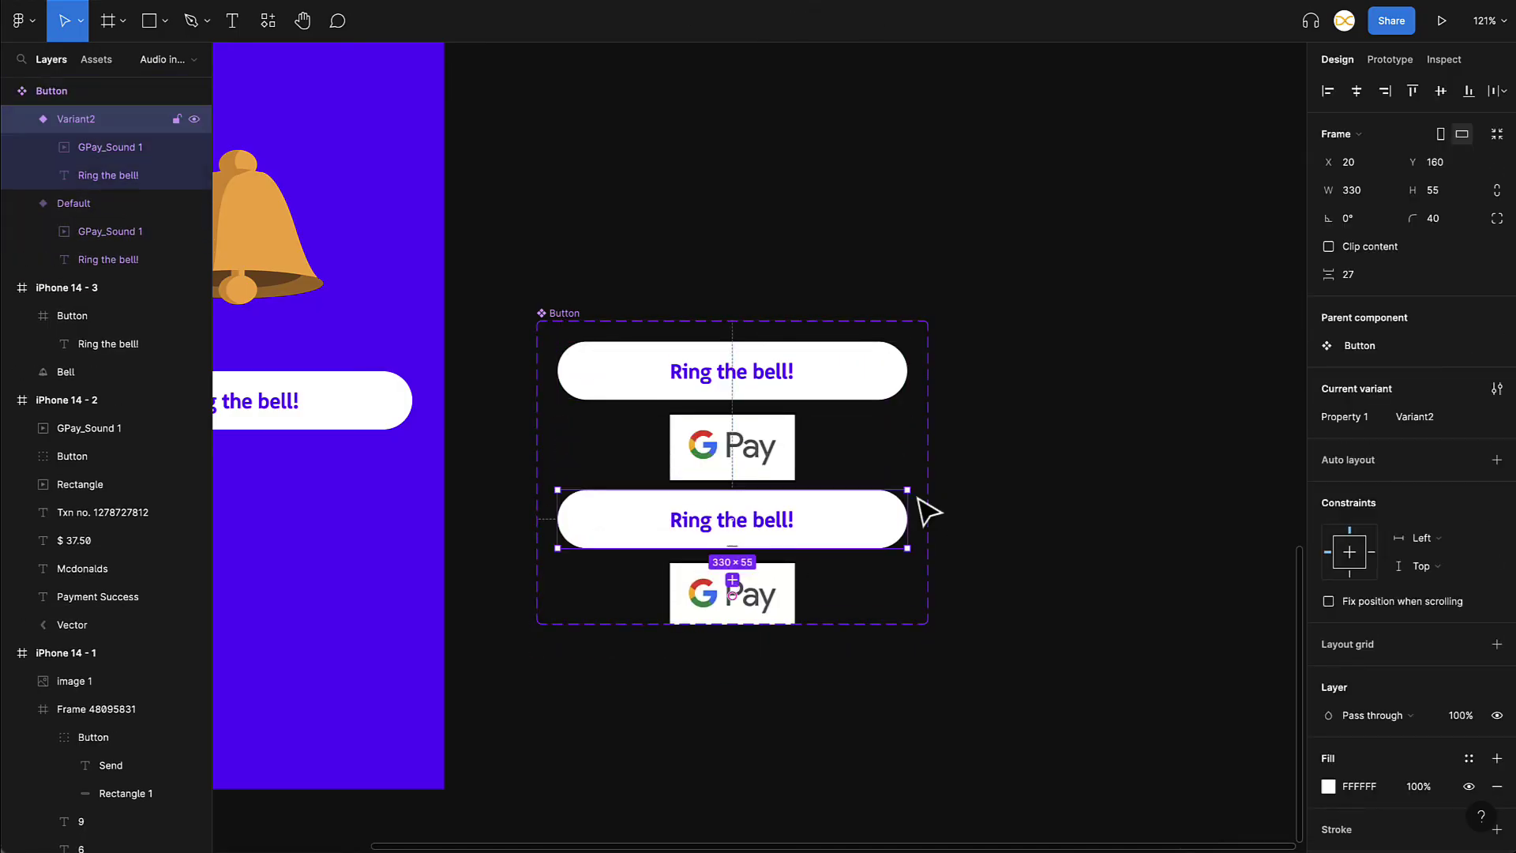
Step: Turn on Autoplay for GPay_Sound 1 in both the Default and Variant2 buttons
{"action": "left_click", "coordinate": [1013, 512]}
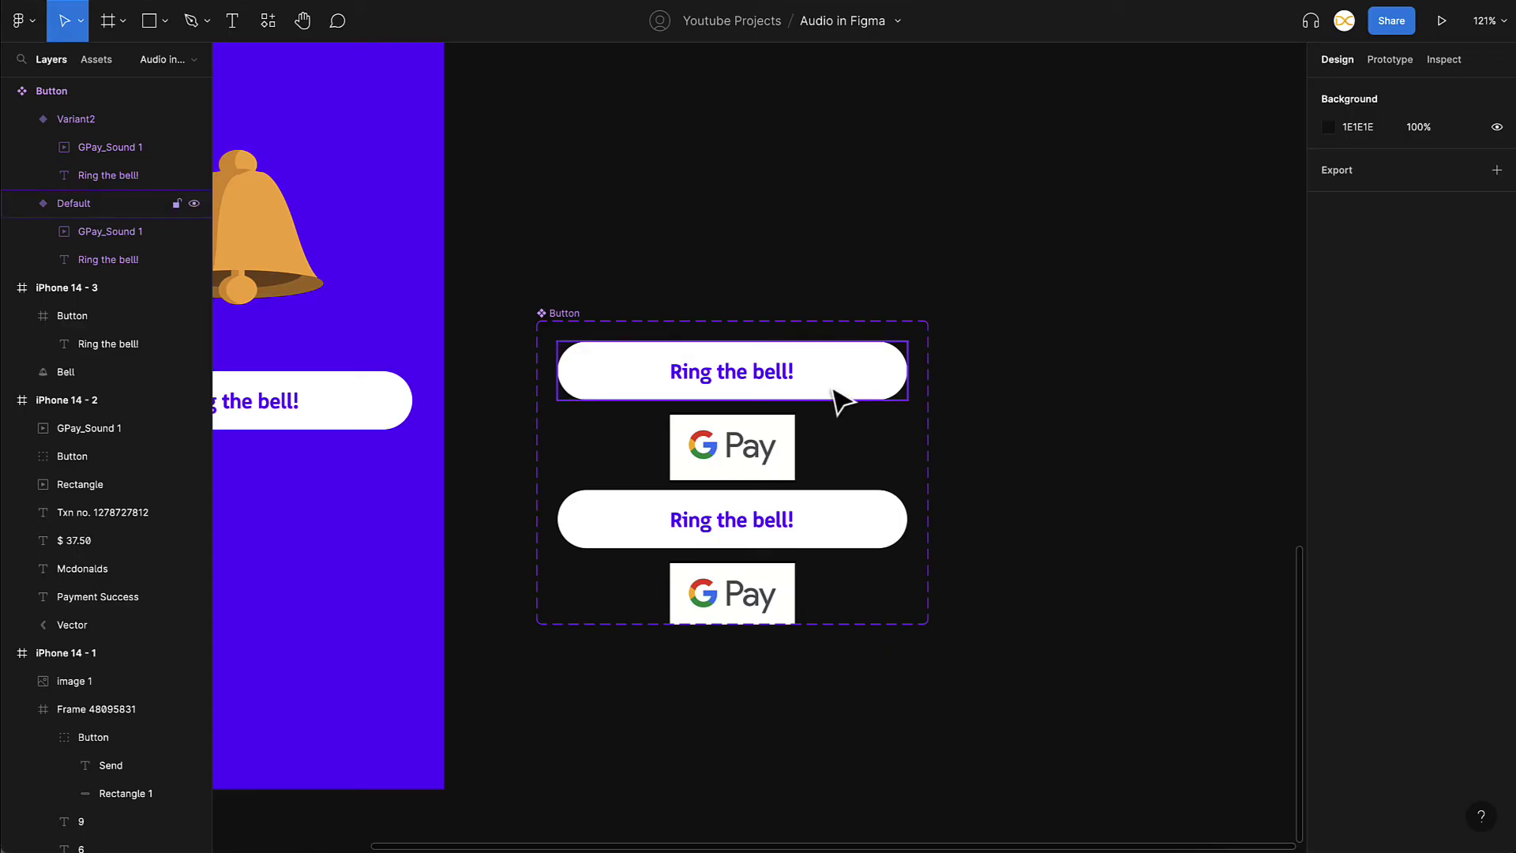
{"action": "left_click", "coordinate": [770, 465]}
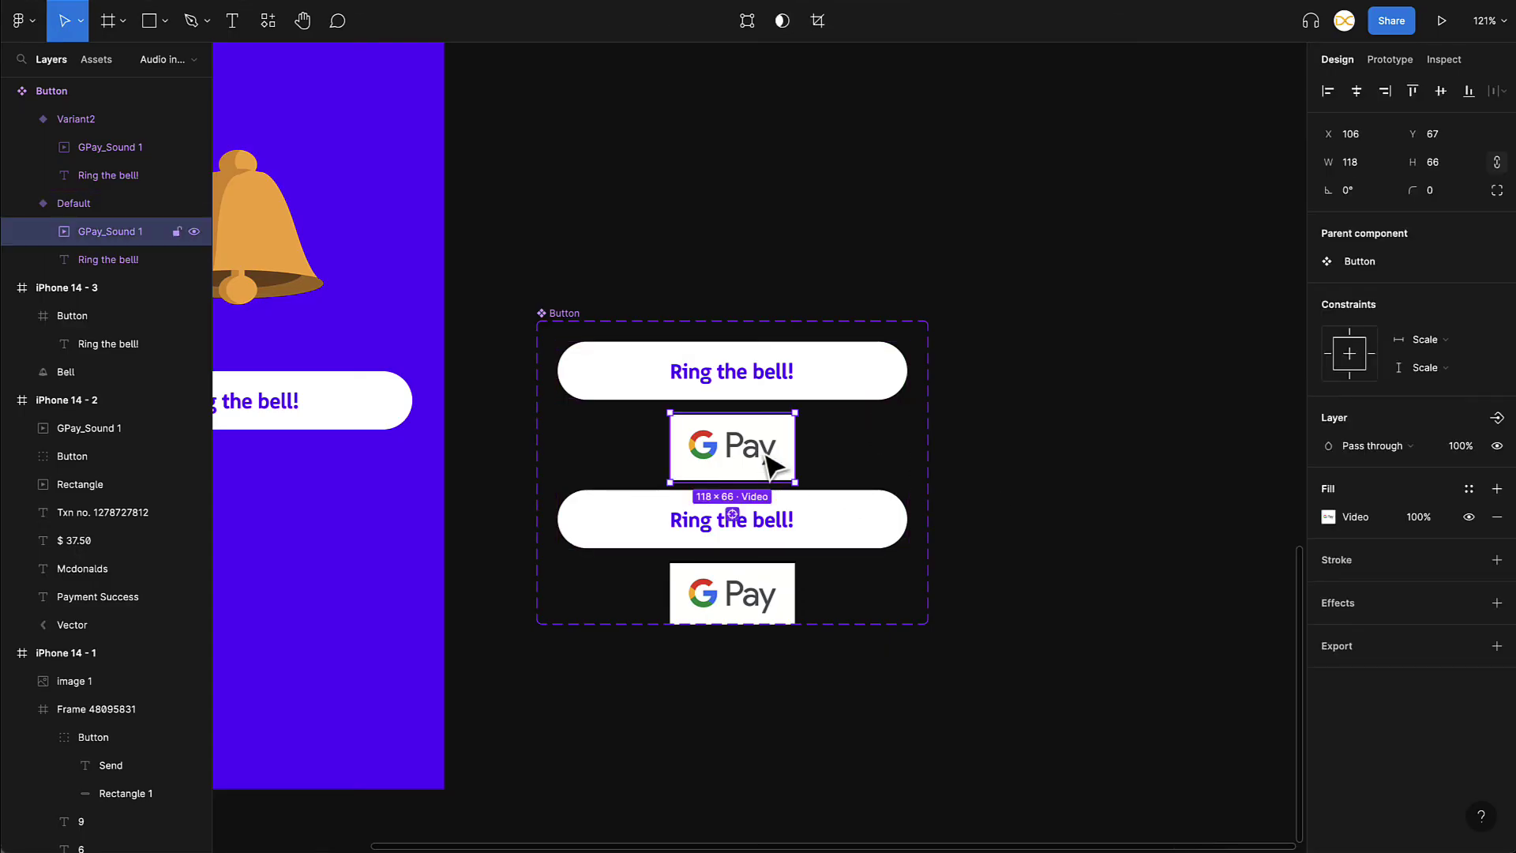
{"action": "left_click", "coordinate": [1389, 60]}
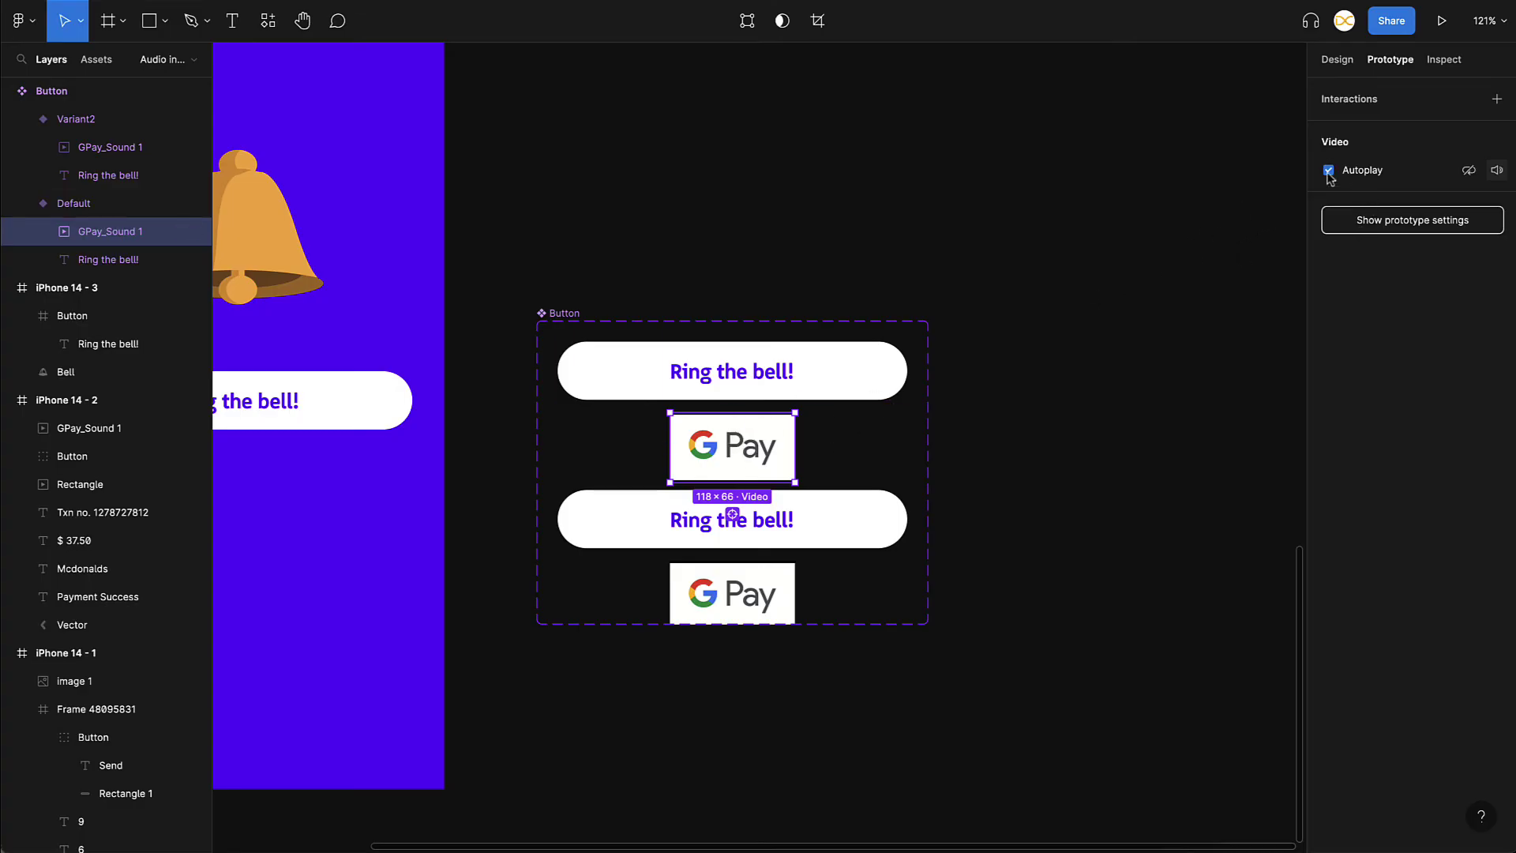
{"action": "left_click", "coordinate": [848, 543]}
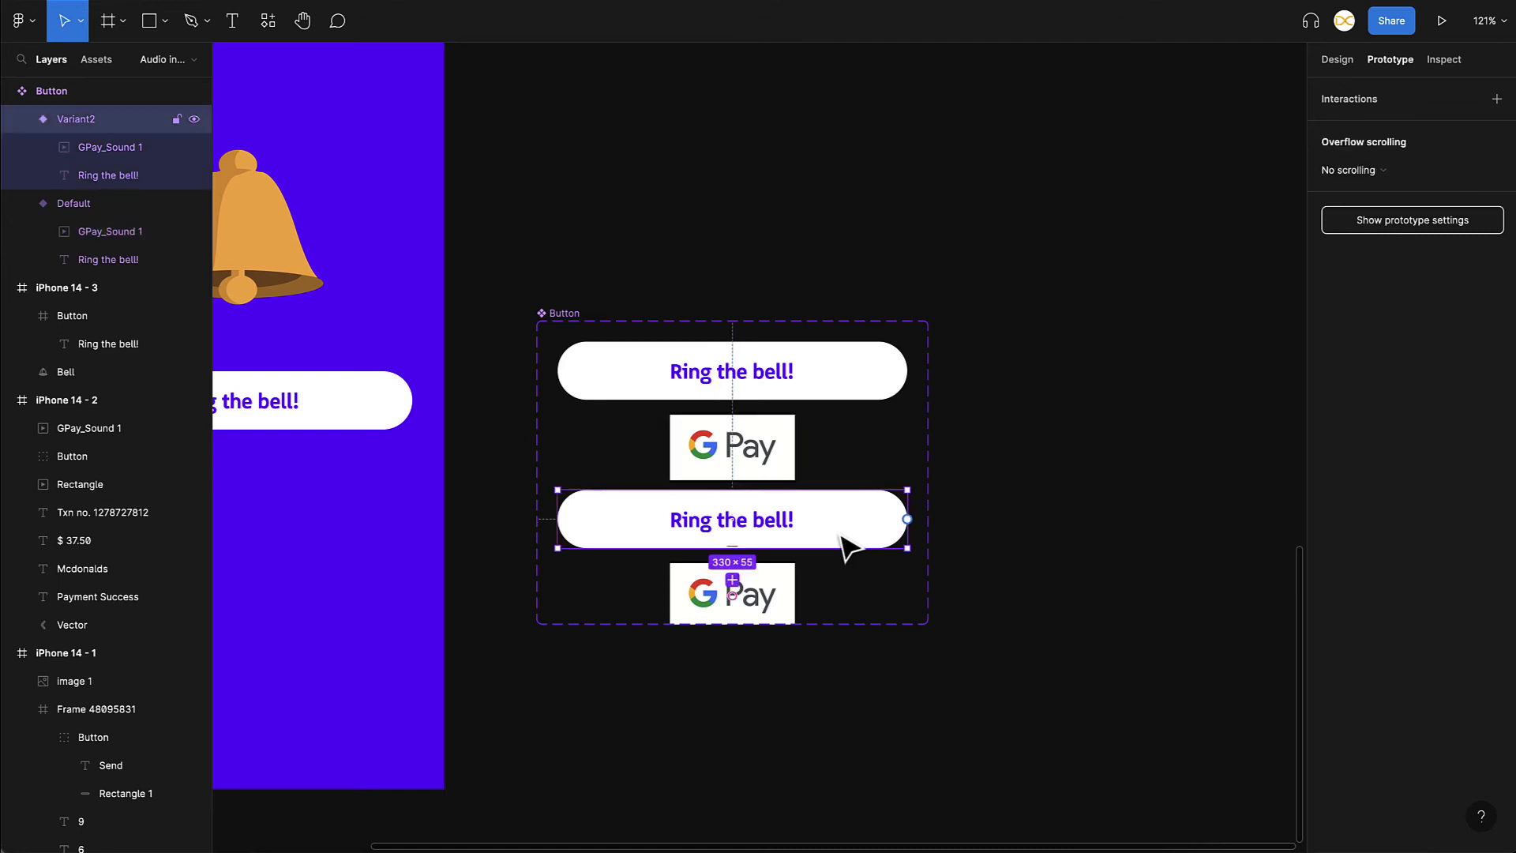
{"action": "left_click", "coordinate": [767, 609]}
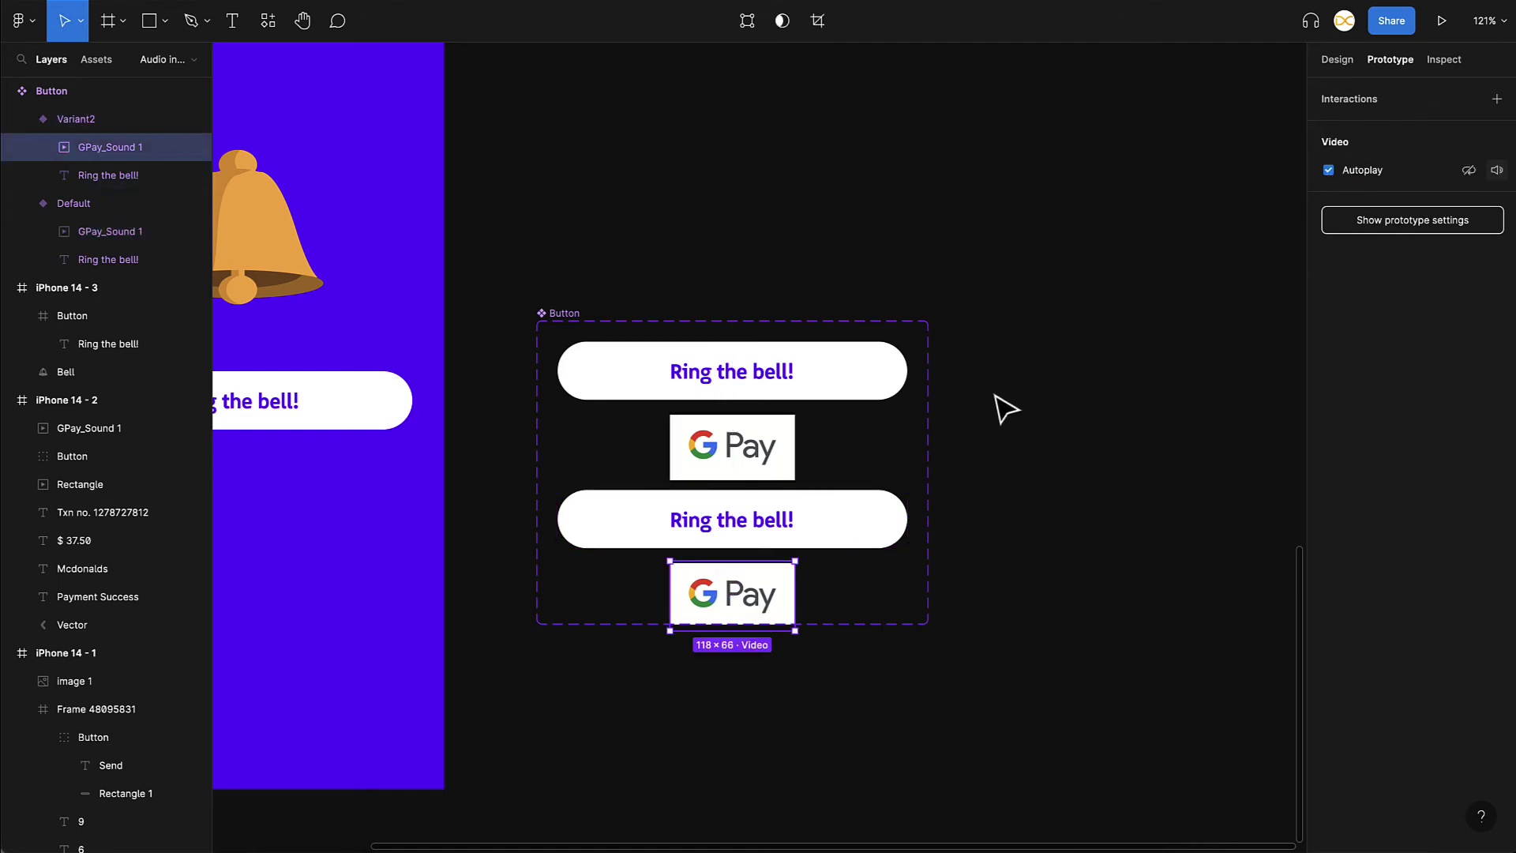
Step: Link Default to change to Variant2 on click, and connect Variant2 back to Default
{"action": "left_click", "coordinate": [873, 395]}
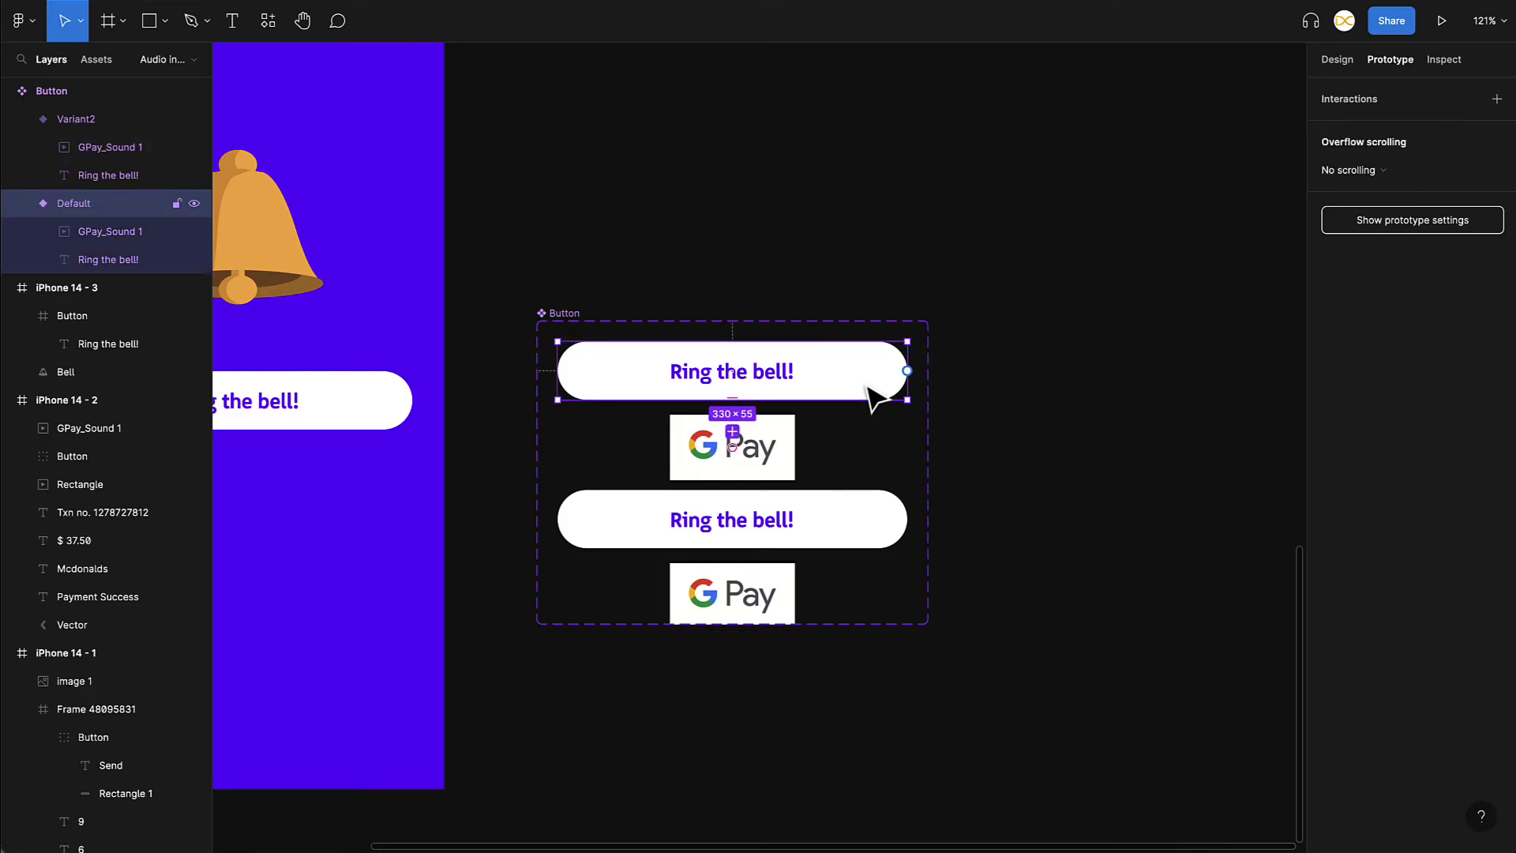
{"action": "left_click_drag", "start_coordinate": [908, 371], "coordinate": [864, 530]}
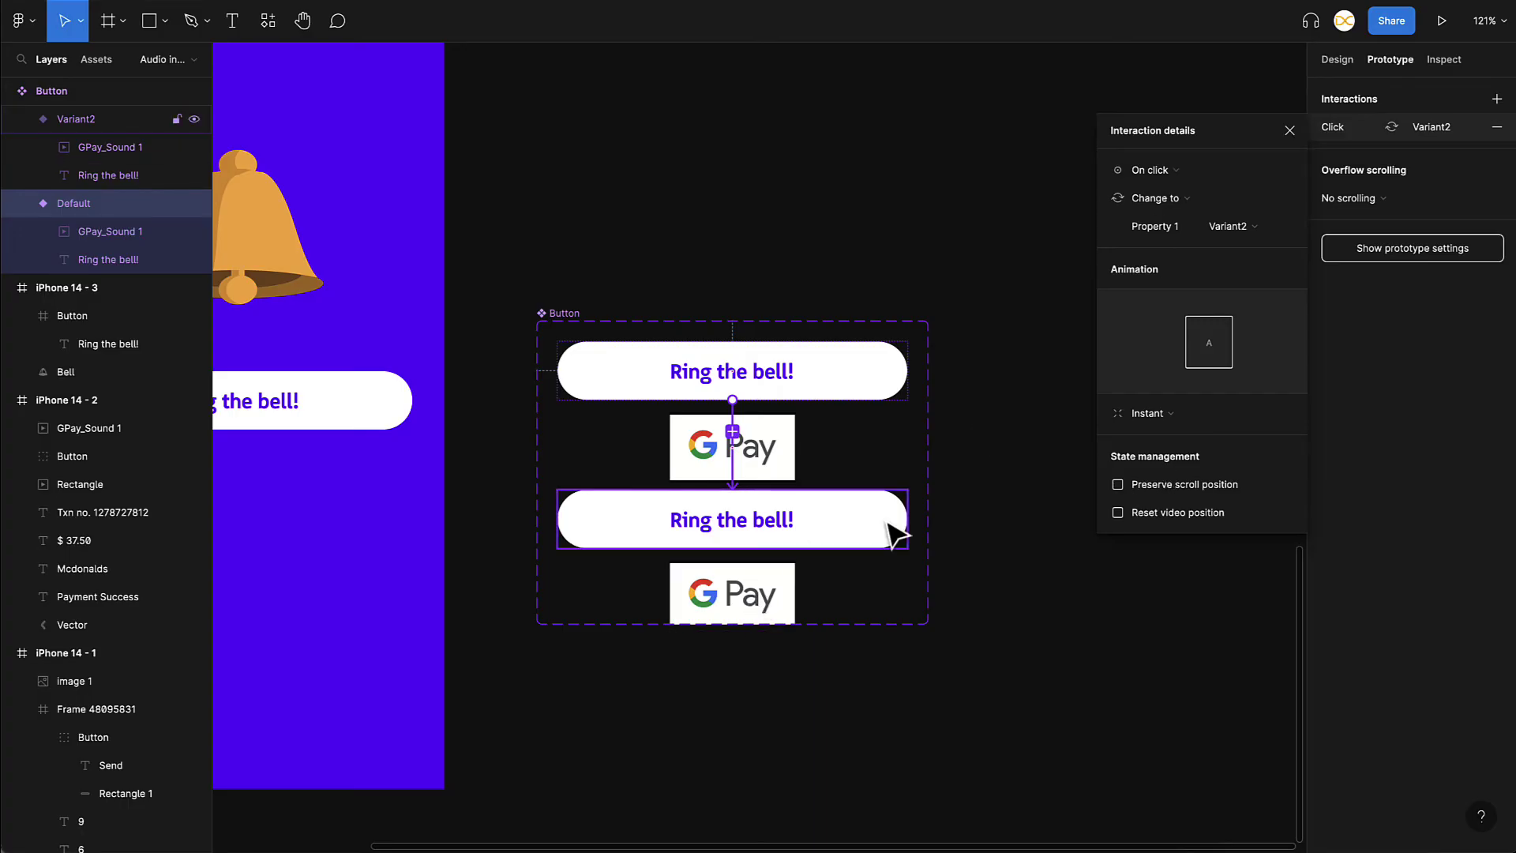
{"action": "left_click", "coordinate": [801, 539]}
{"action": "left_click_drag", "start_coordinate": [908, 519], "coordinate": [874, 395]}
Step: Set the Variant2-to-Default trigger to After delay with 1000 ms
{"action": "left_click", "coordinate": [1188, 172]}
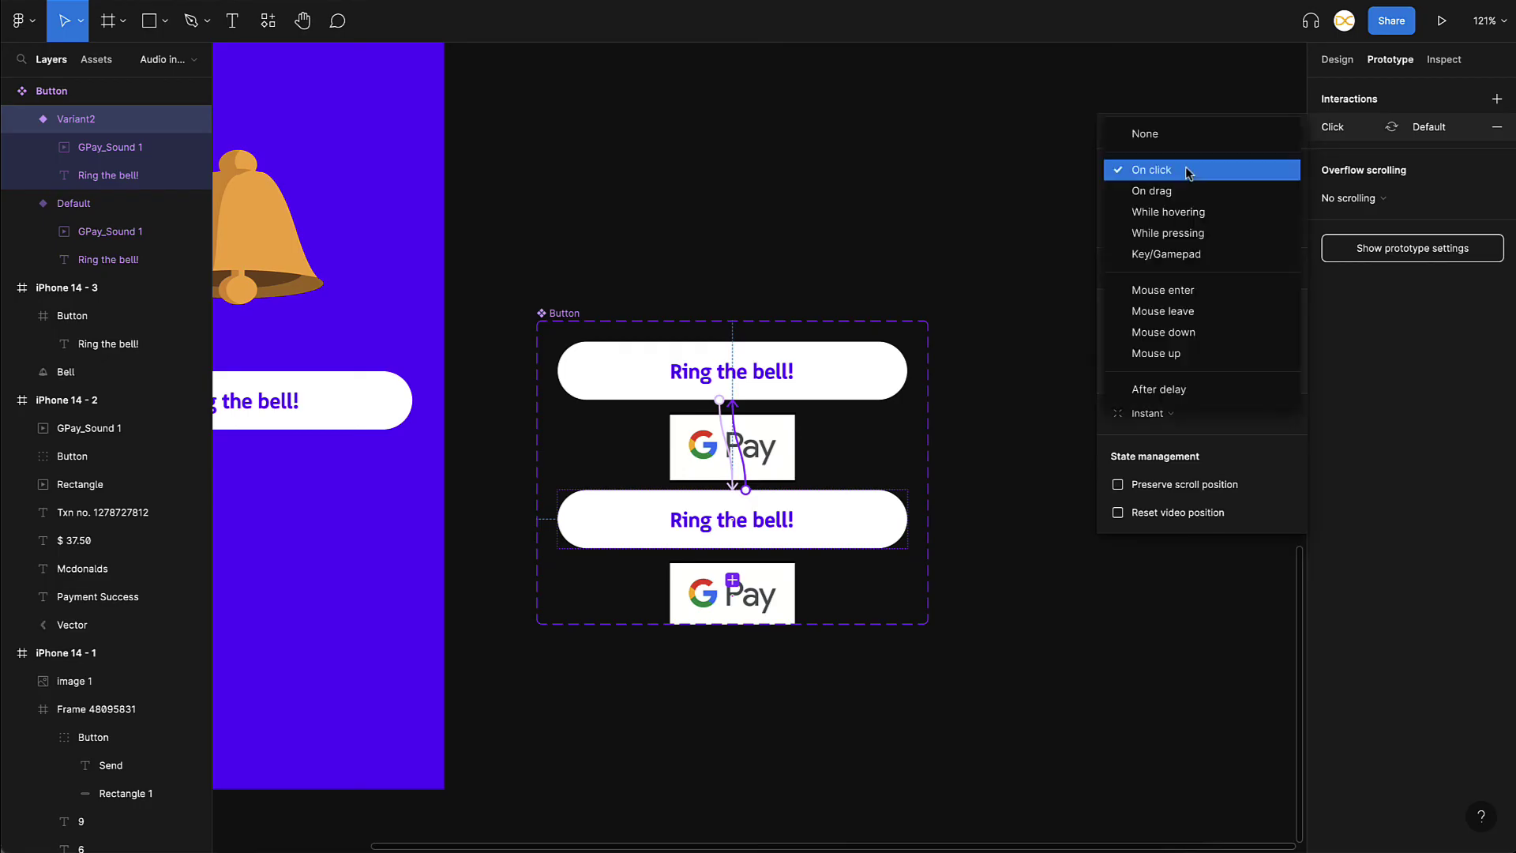
{"action": "left_click", "coordinate": [1180, 391]}
{"action": "left_click", "coordinate": [1239, 170]}
{"action": "type", "text": "1000"}
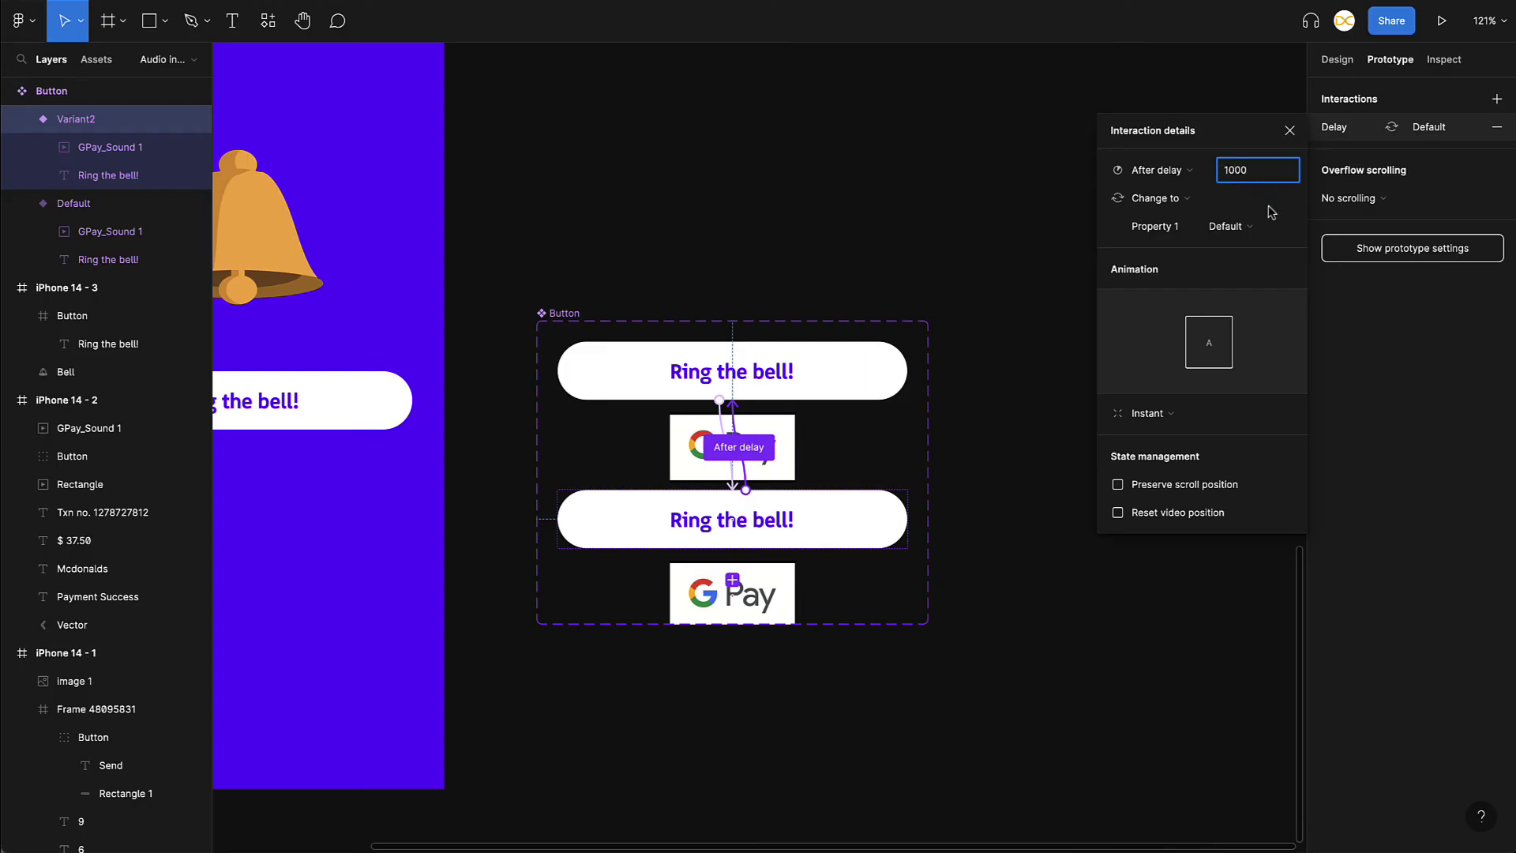
{"action": "key", "text": "Return"}
Step: Replace the old button on iPhone 14 - 3 with a Default bell button instance
{"action": "left_click", "coordinate": [1016, 457]}
{"action": "scroll", "coordinate": [1016, 457], "scroll_direction": "down", "scroll_amount": 3}
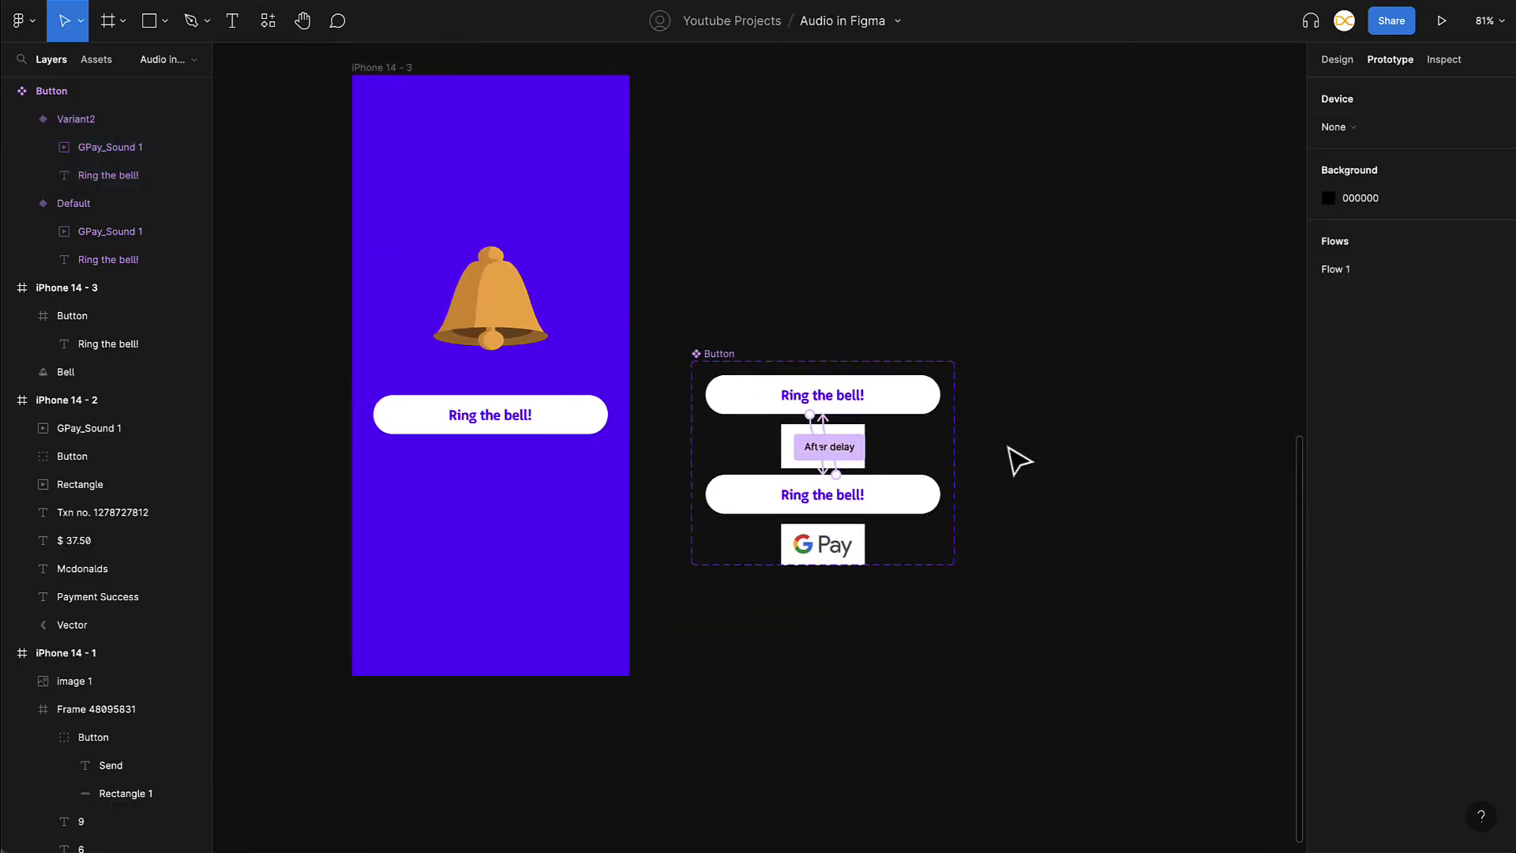
{"action": "scroll", "coordinate": [947, 451], "scroll_direction": "left", "scroll_amount": 3}
{"action": "left_click", "coordinate": [657, 410]}
{"action": "key", "text": "ctrl+z"}
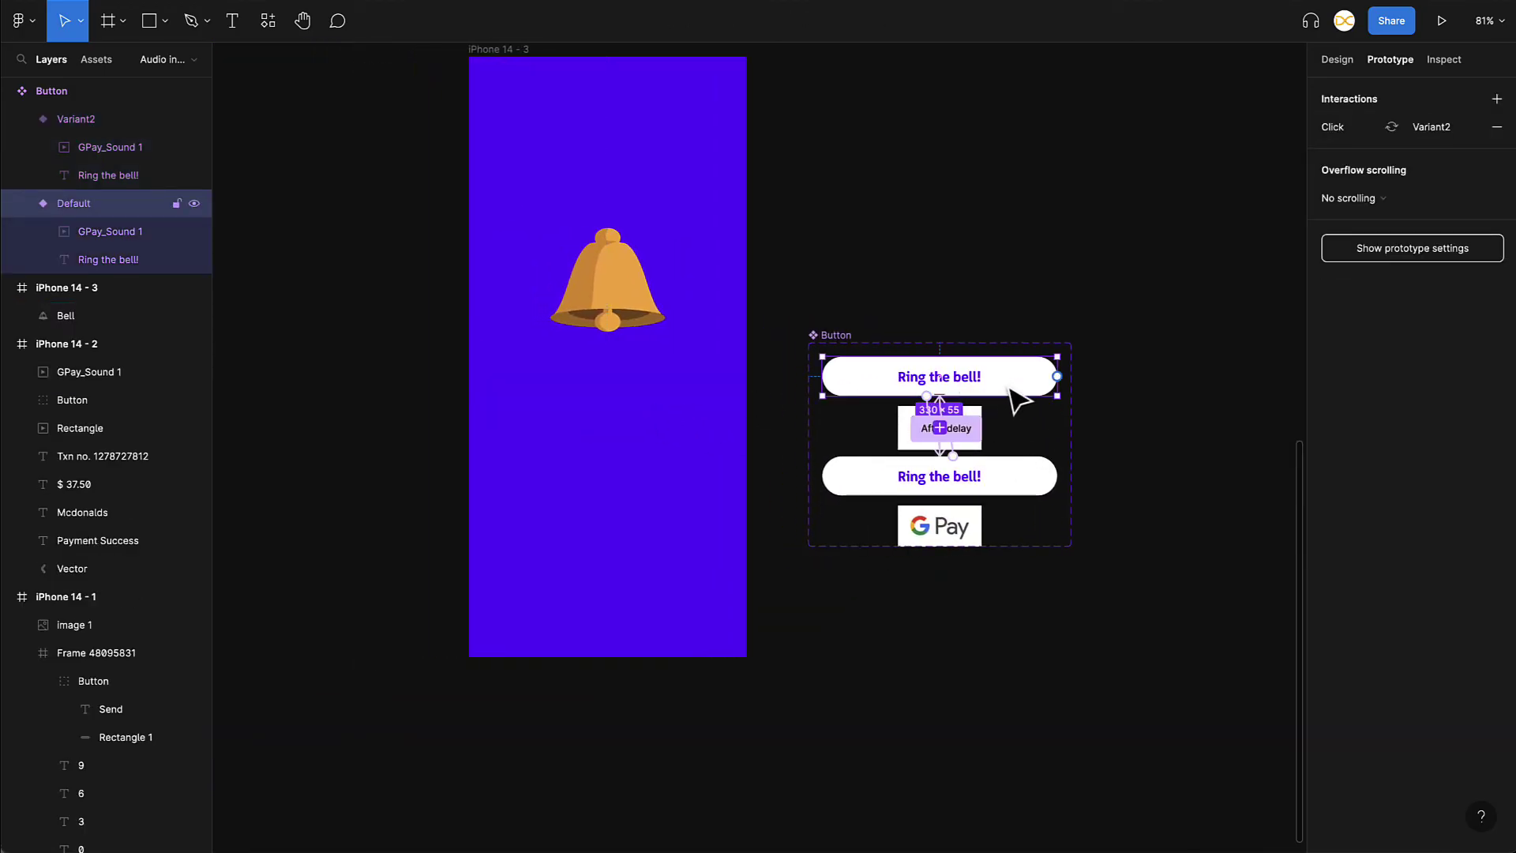
{"action": "left_click_drag", "start_coordinate": [1027, 395], "coordinate": [687, 403]}
{"action": "scroll", "coordinate": [628, 175], "scroll_direction": "up", "scroll_amount": 2}
{"action": "left_click", "coordinate": [628, 176]}
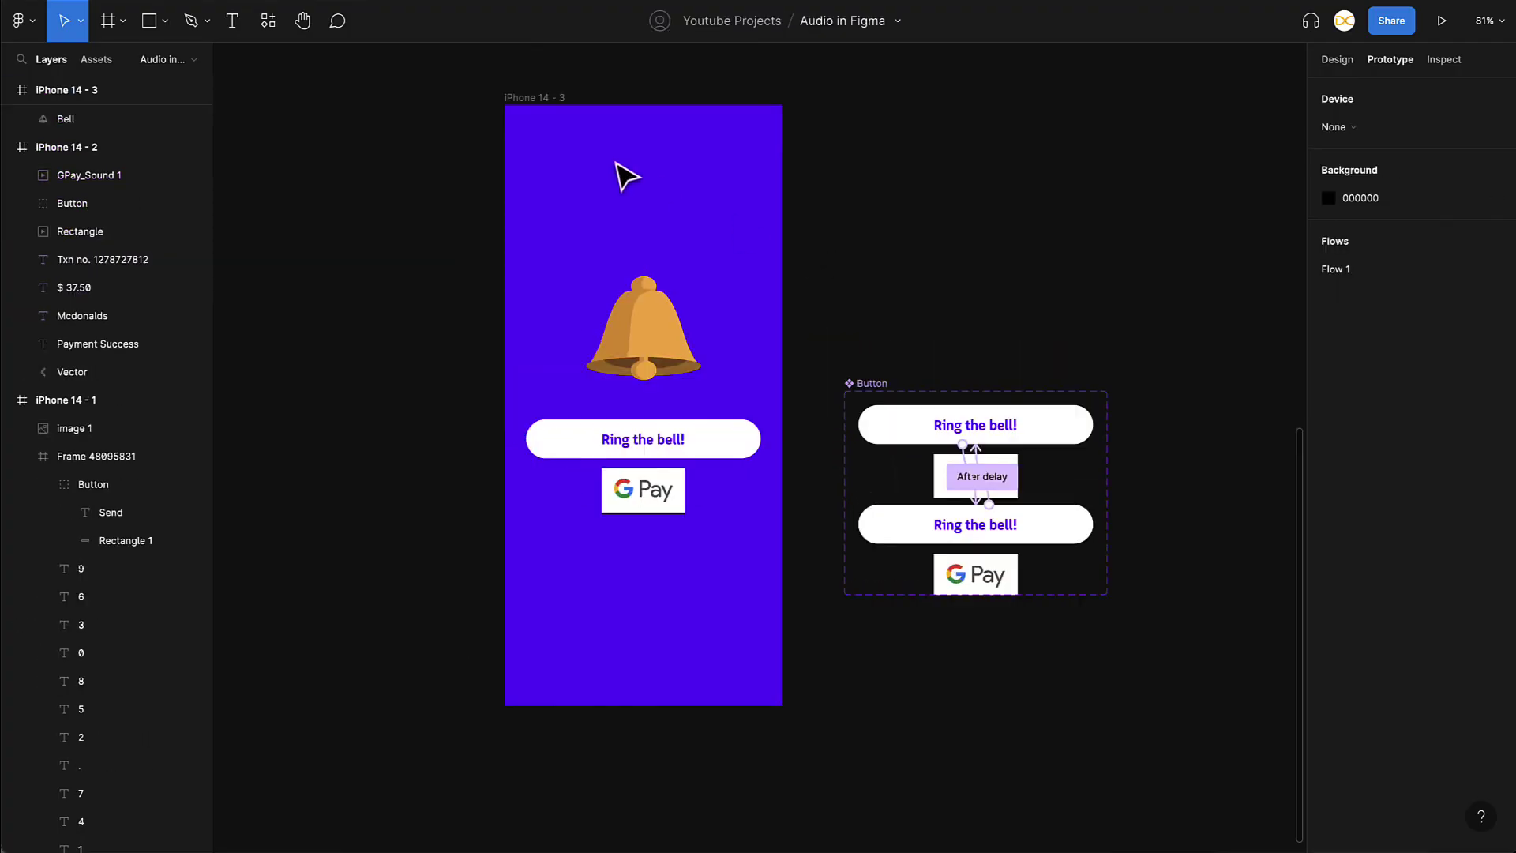
Step: Present the iPhone 14 - 3 frame to test the bell button prototype
{"action": "left_click", "coordinate": [534, 98]}
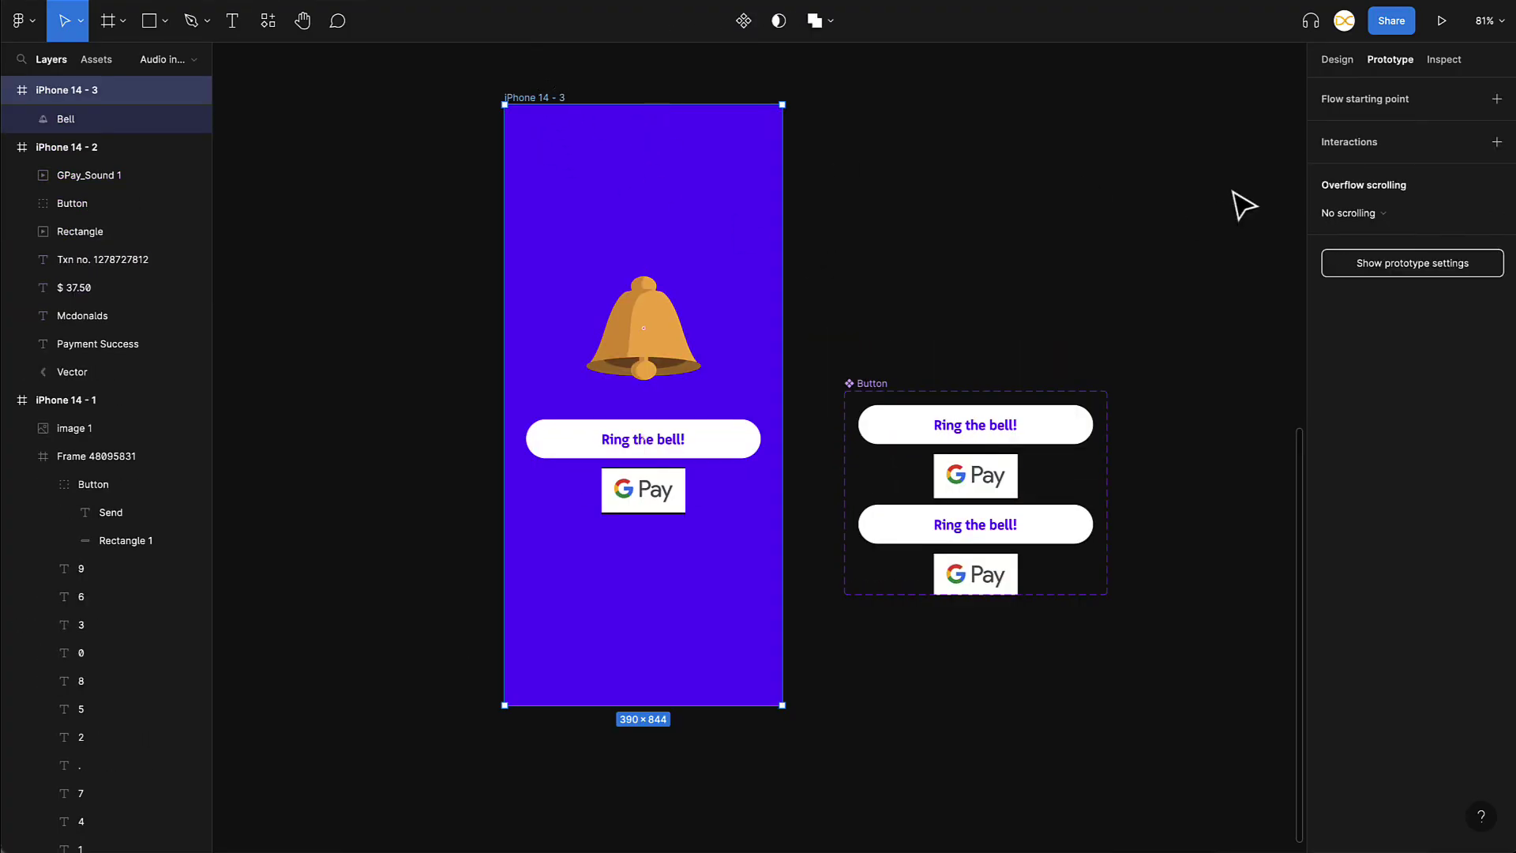
{"action": "left_click", "coordinate": [1434, 24]}
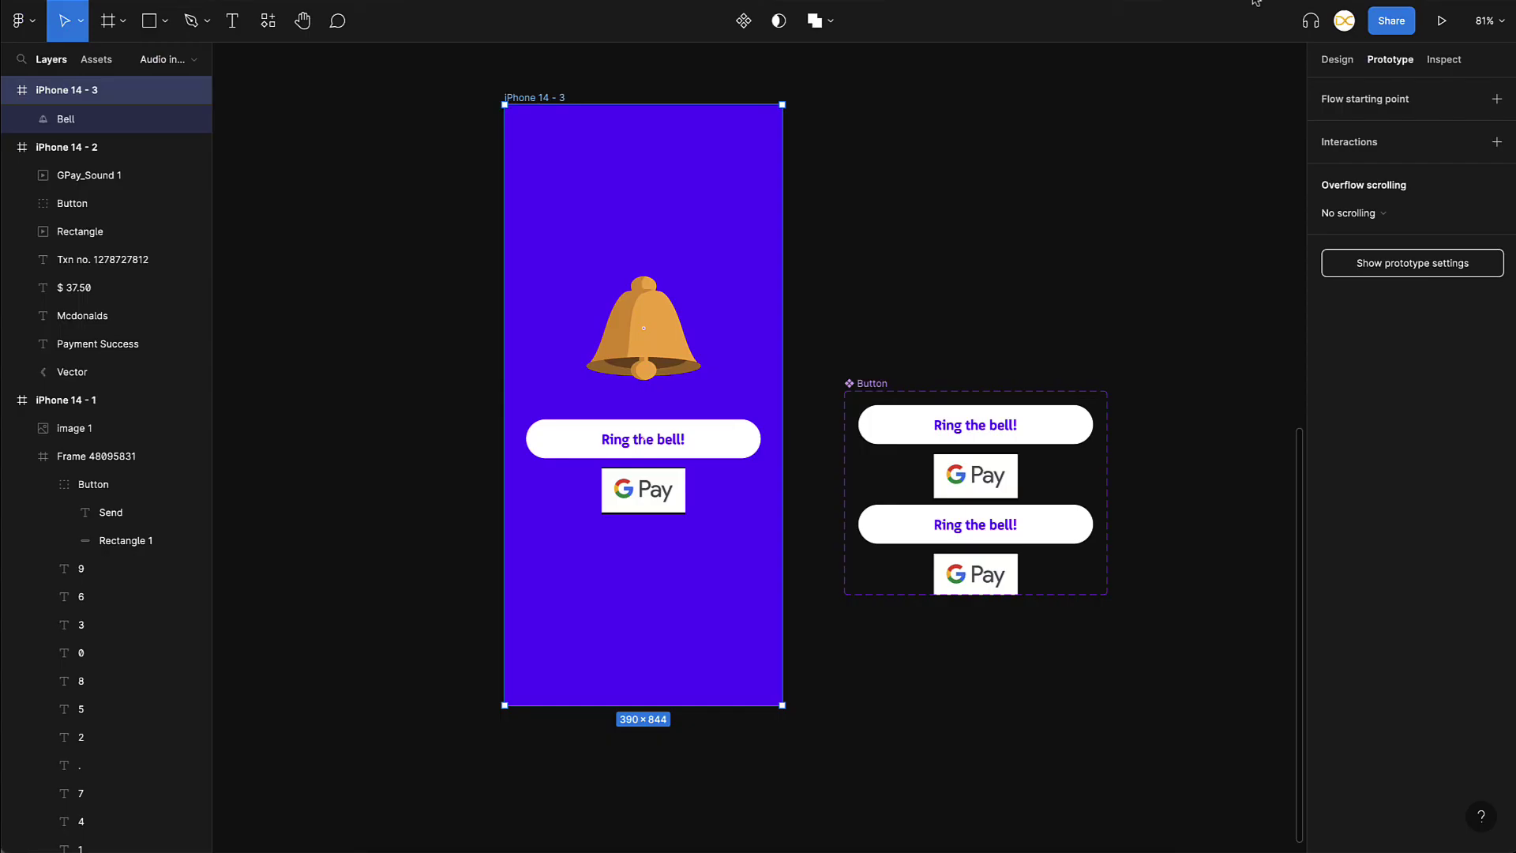
{"action": "scroll", "coordinate": [1106, 446], "scroll_direction": "up", "scroll_amount": 5}
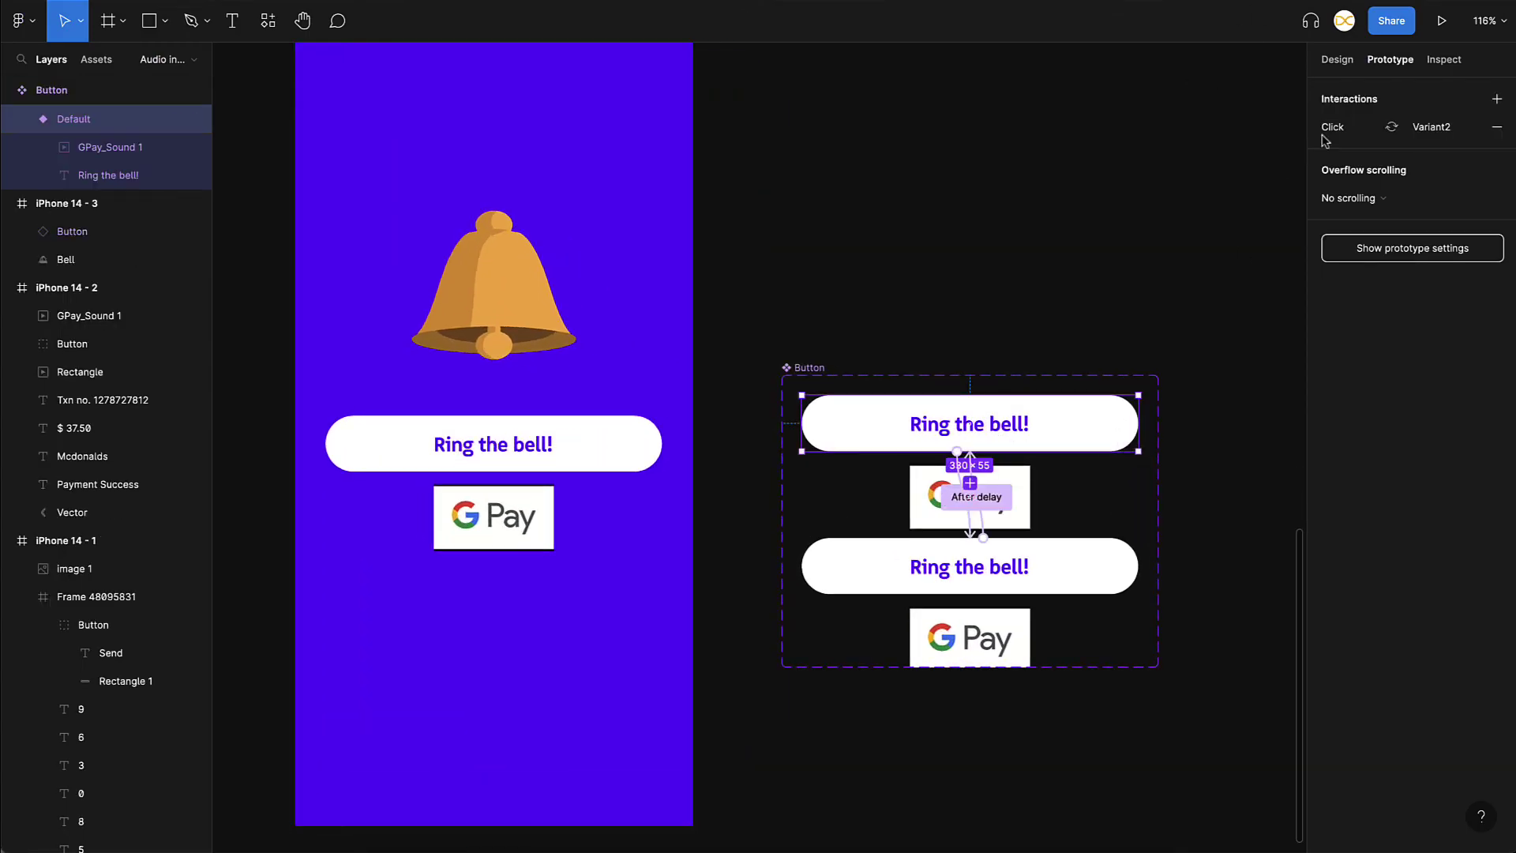
Step: Enable Clip content on the Default and Variant2 buttons to hide their GPay clips
{"action": "left_click", "coordinate": [1337, 59]}
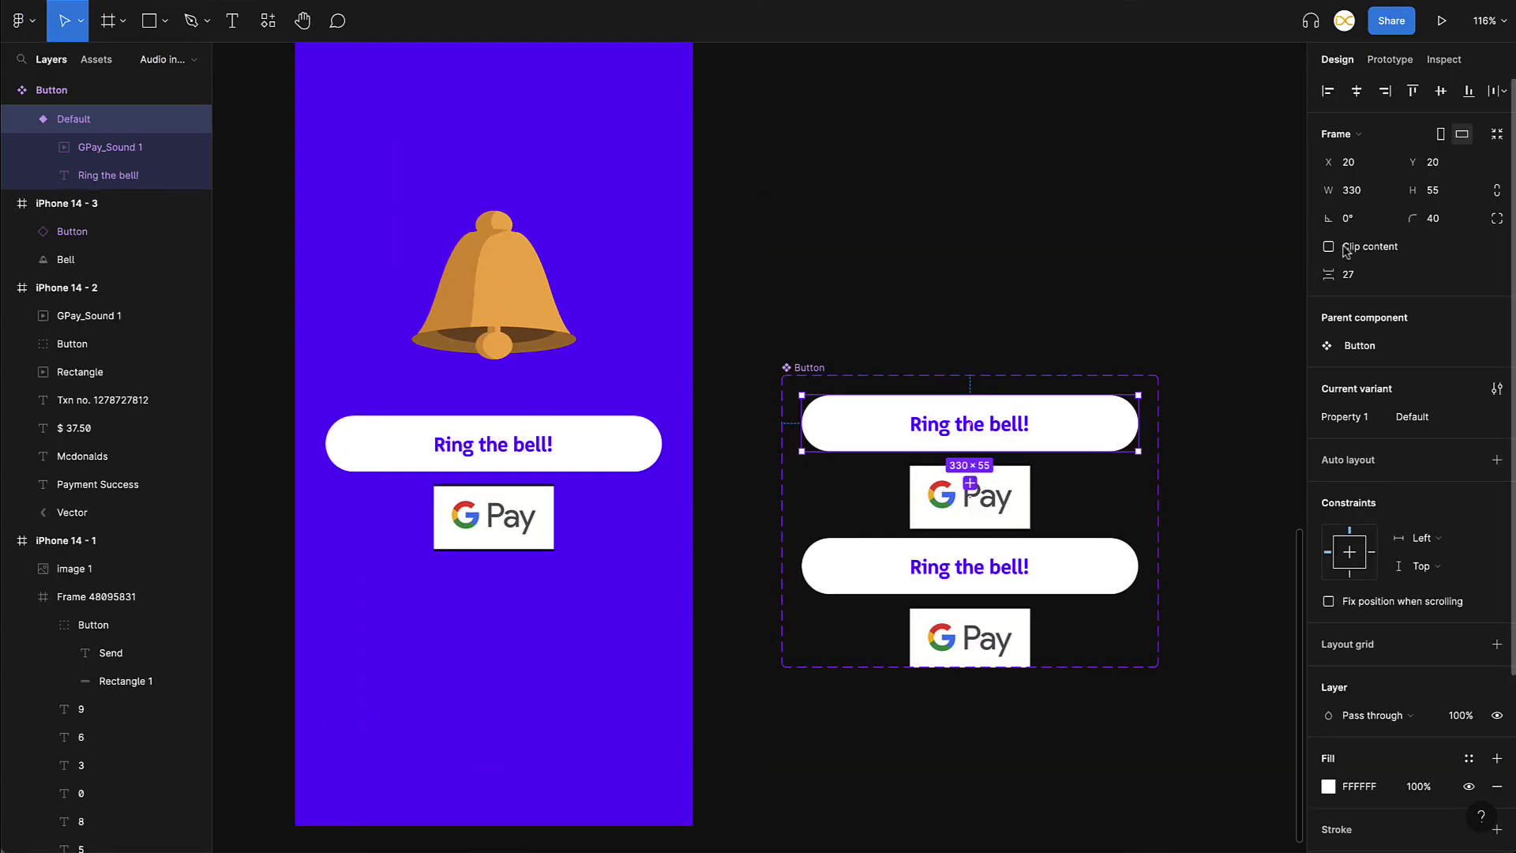
{"action": "left_click", "coordinate": [1329, 247]}
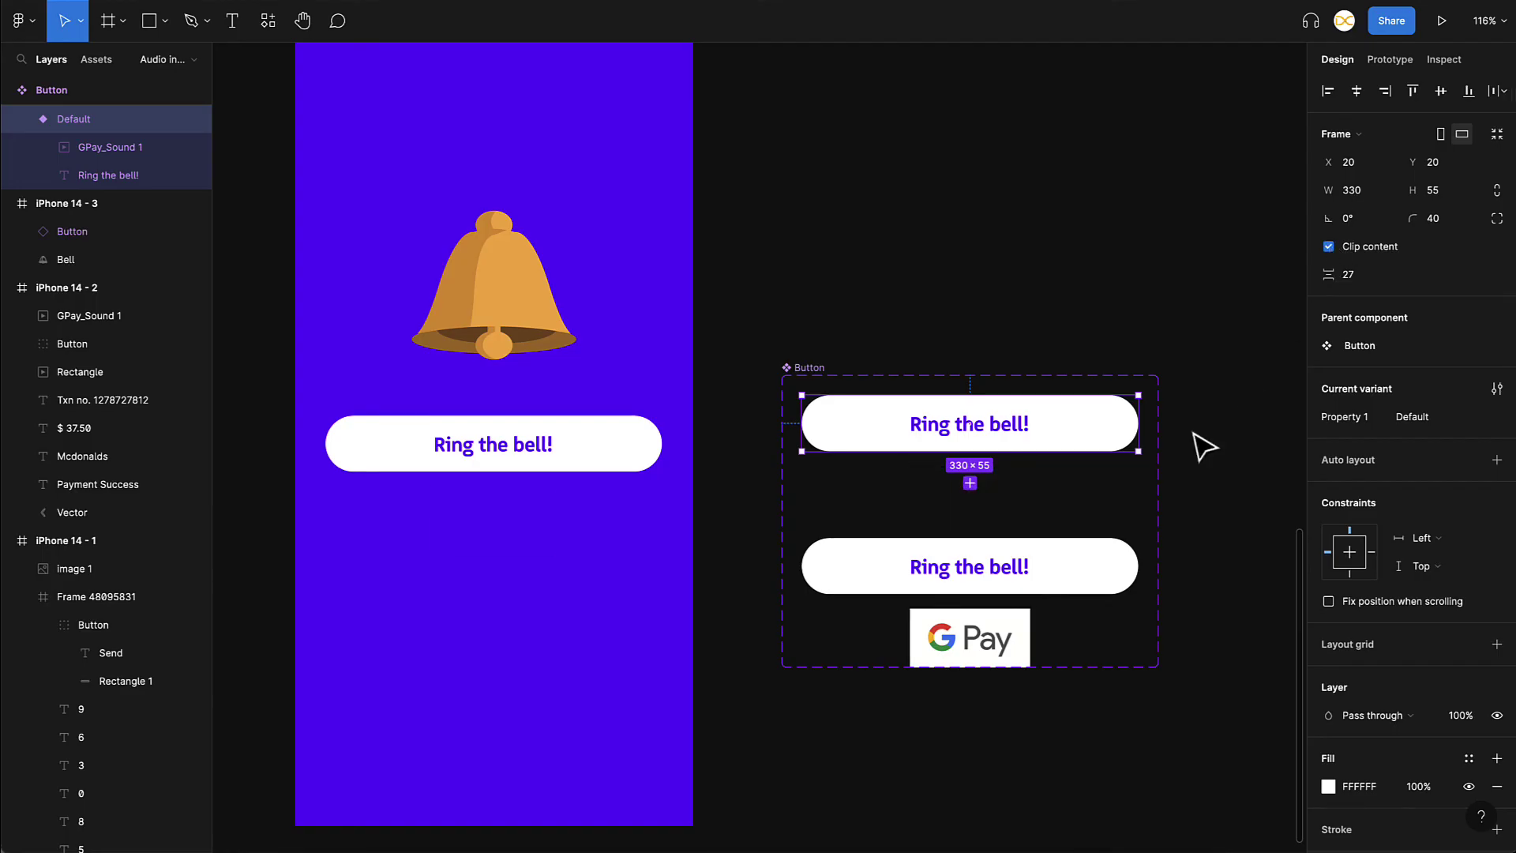
{"action": "left_click", "coordinate": [1094, 565]}
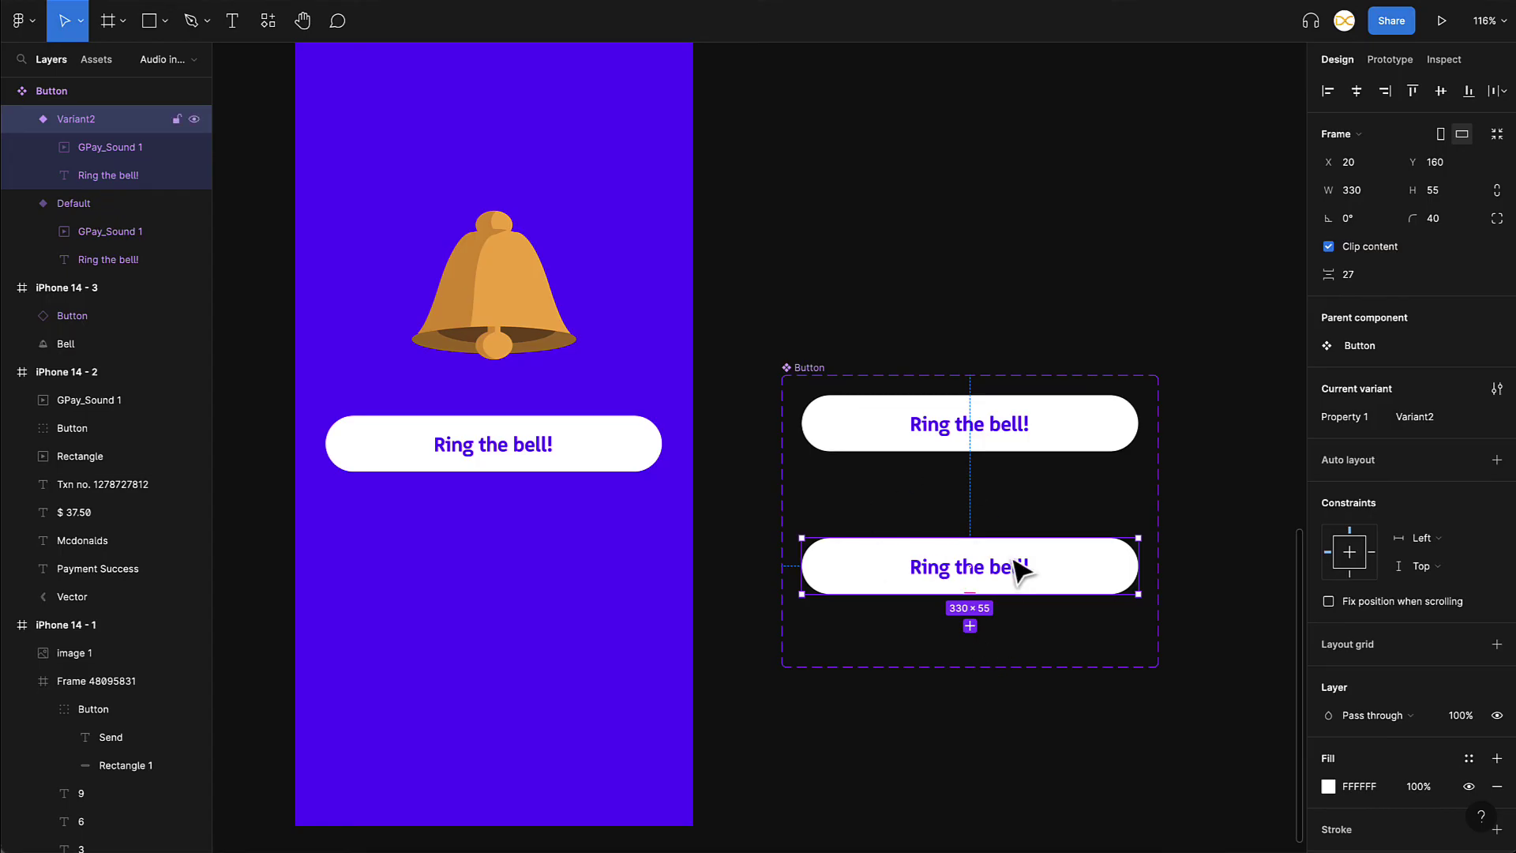
{"action": "scroll", "coordinate": [1027, 365], "scroll_direction": "left", "scroll_amount": 2}
{"action": "scroll", "coordinate": [1027, 365], "scroll_direction": "down", "scroll_amount": 2}
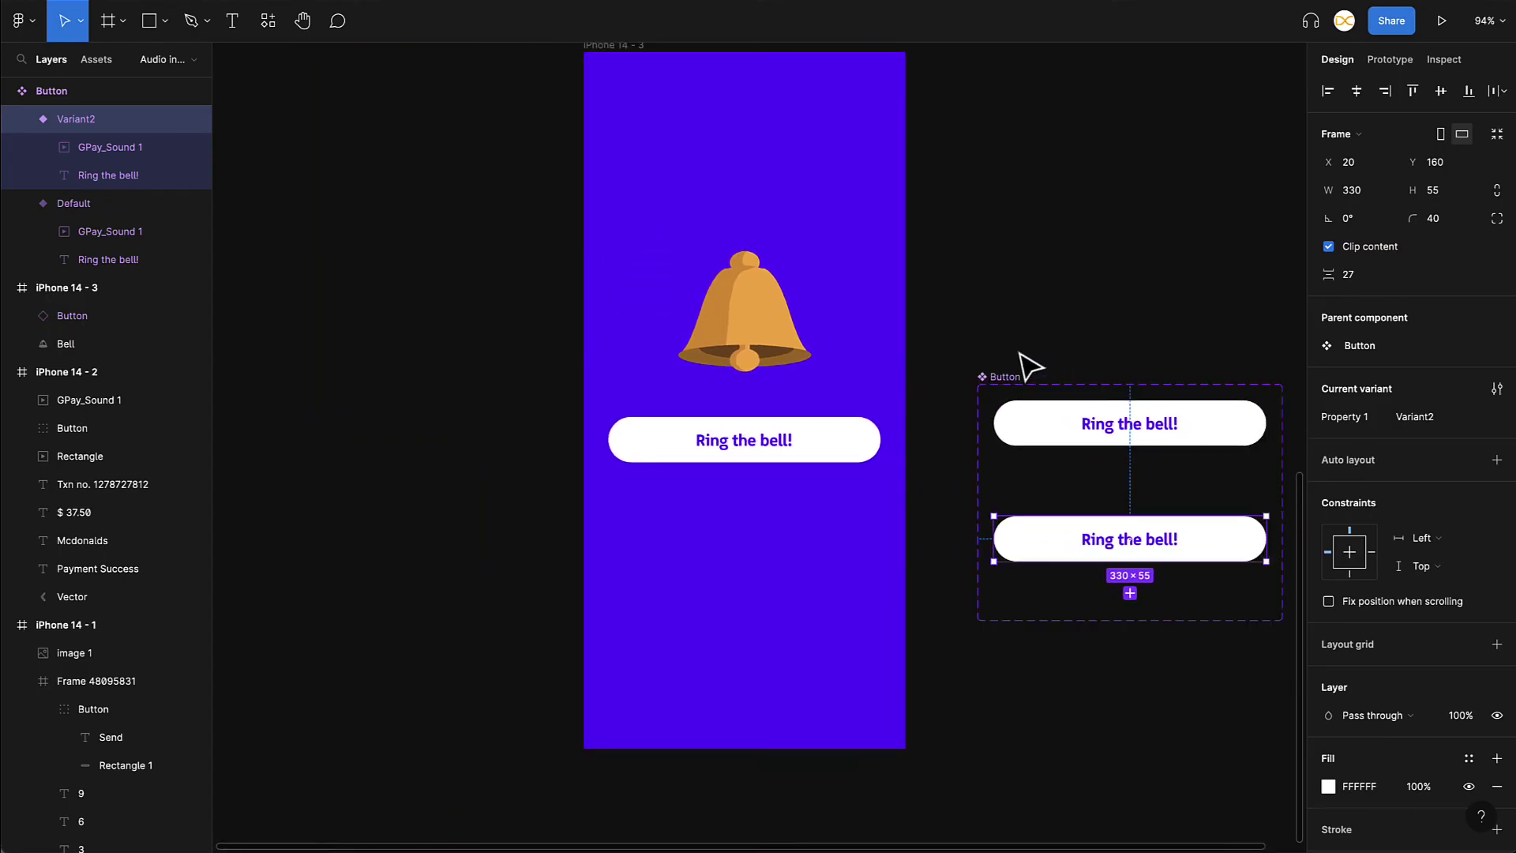
{"action": "scroll", "coordinate": [940, 316], "scroll_direction": "up", "scroll_amount": 1}
Step: Present the iPhone 14 - 3 bell screen prototype, then clear the selection
{"action": "left_click", "coordinate": [608, 76]}
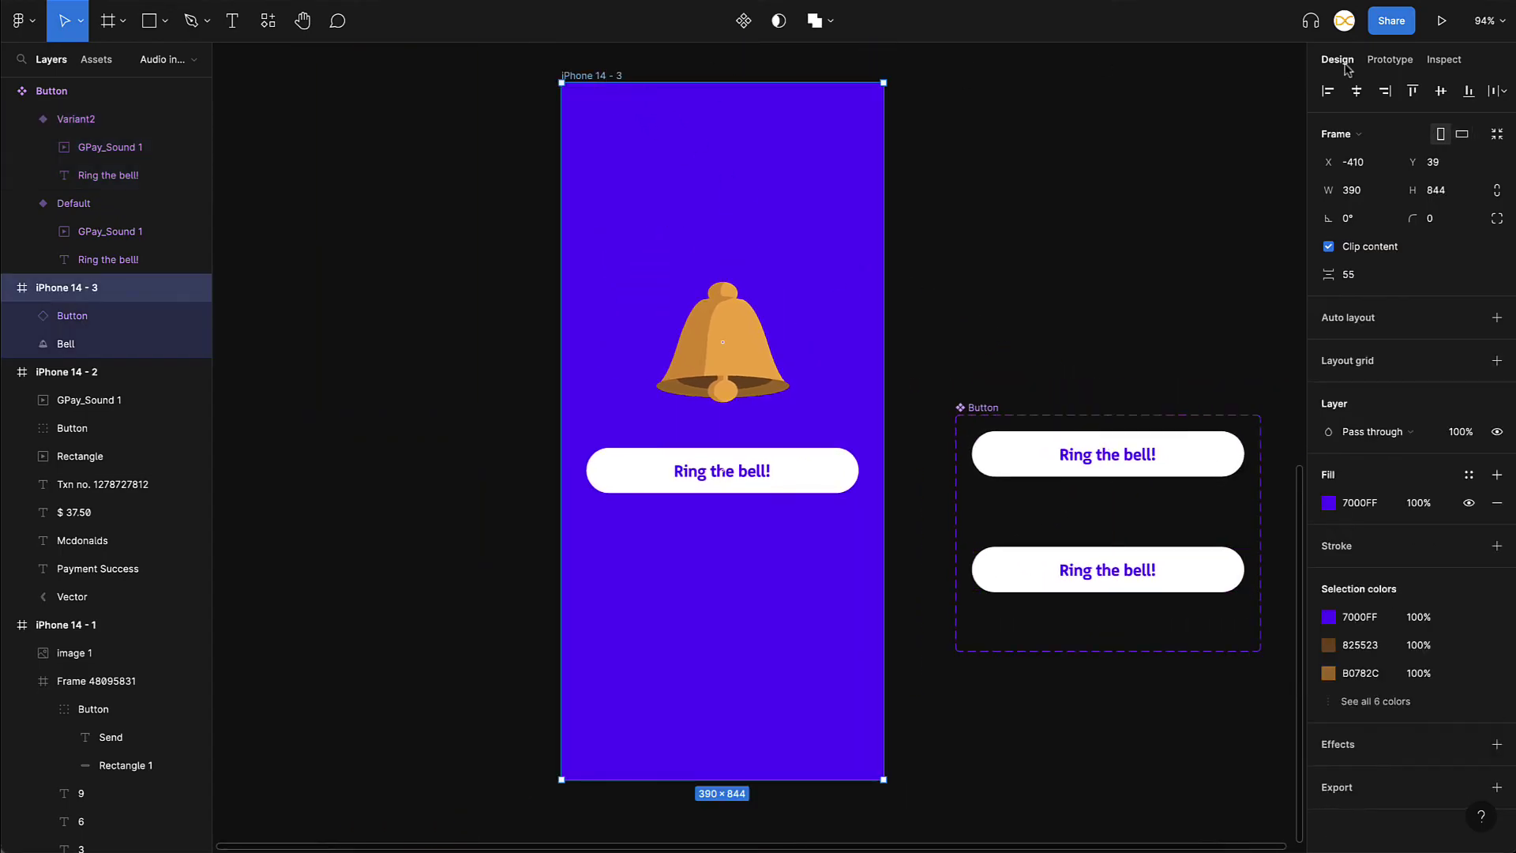
{"action": "left_click", "coordinate": [1442, 20]}
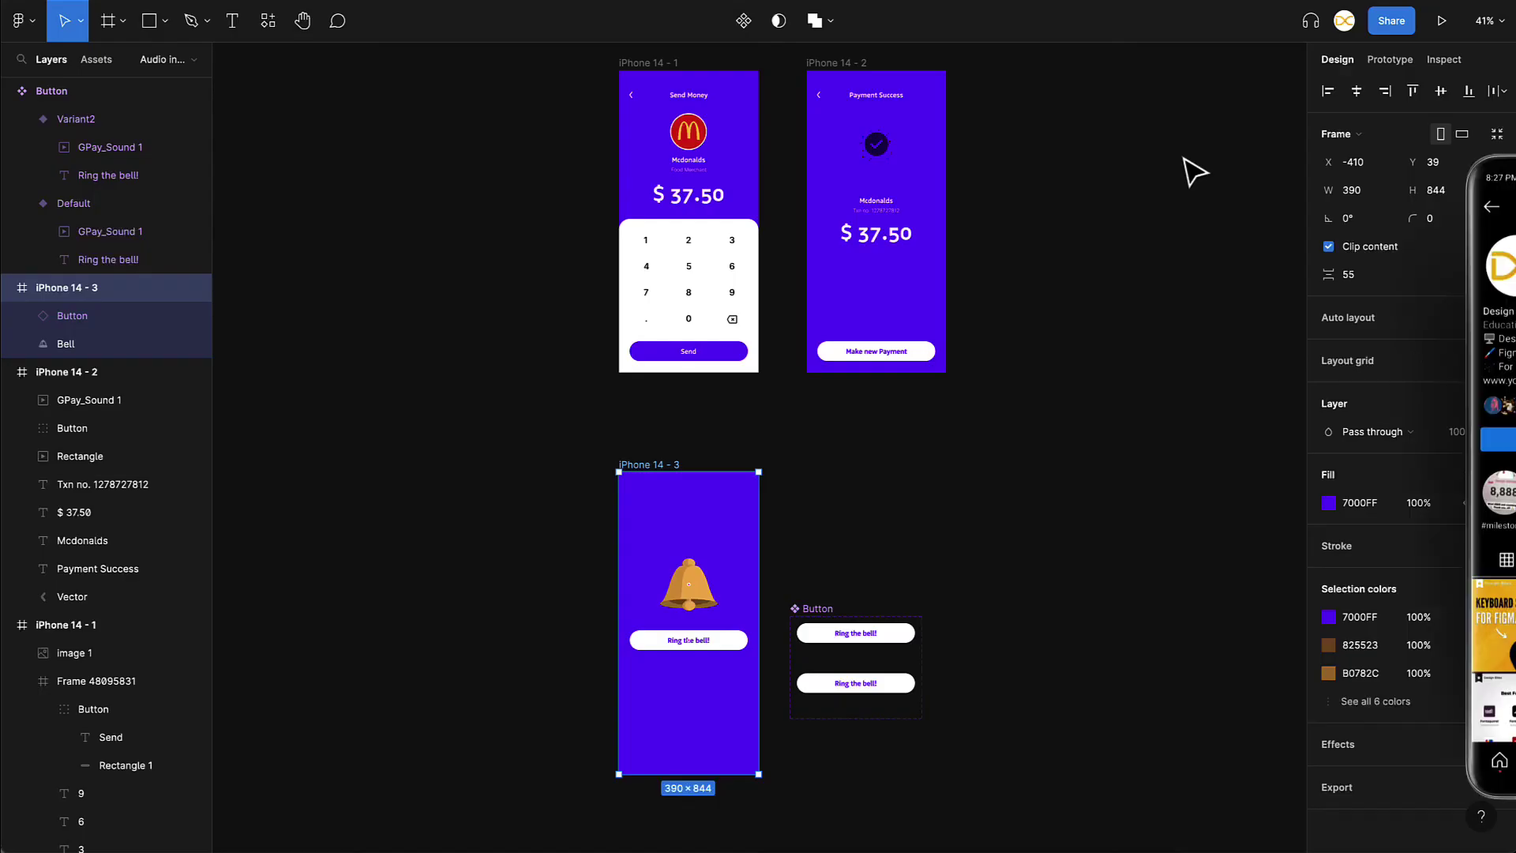
{"action": "left_click", "coordinate": [1128, 269]}
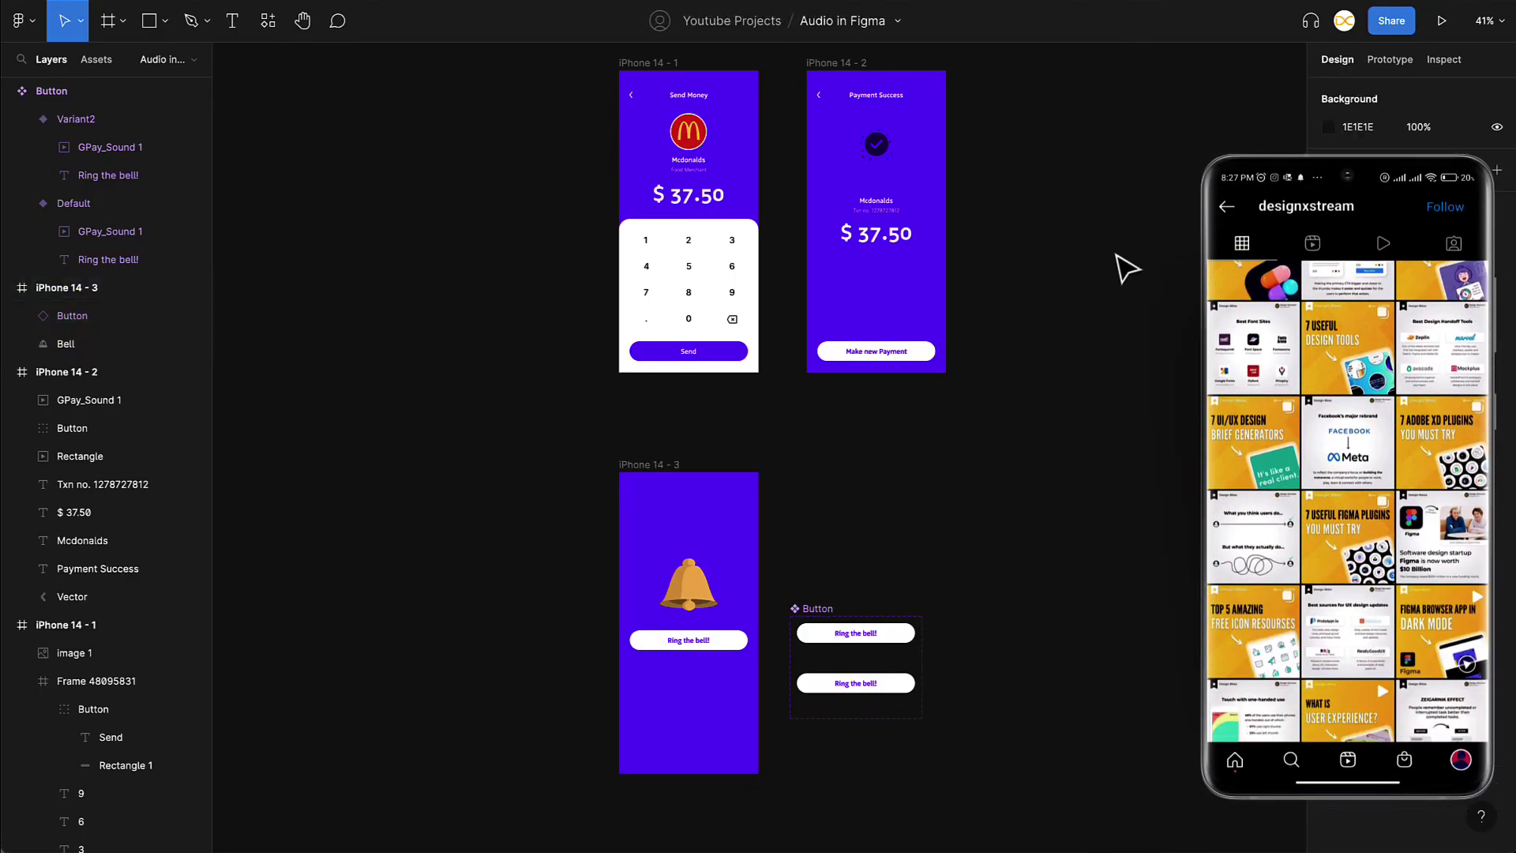